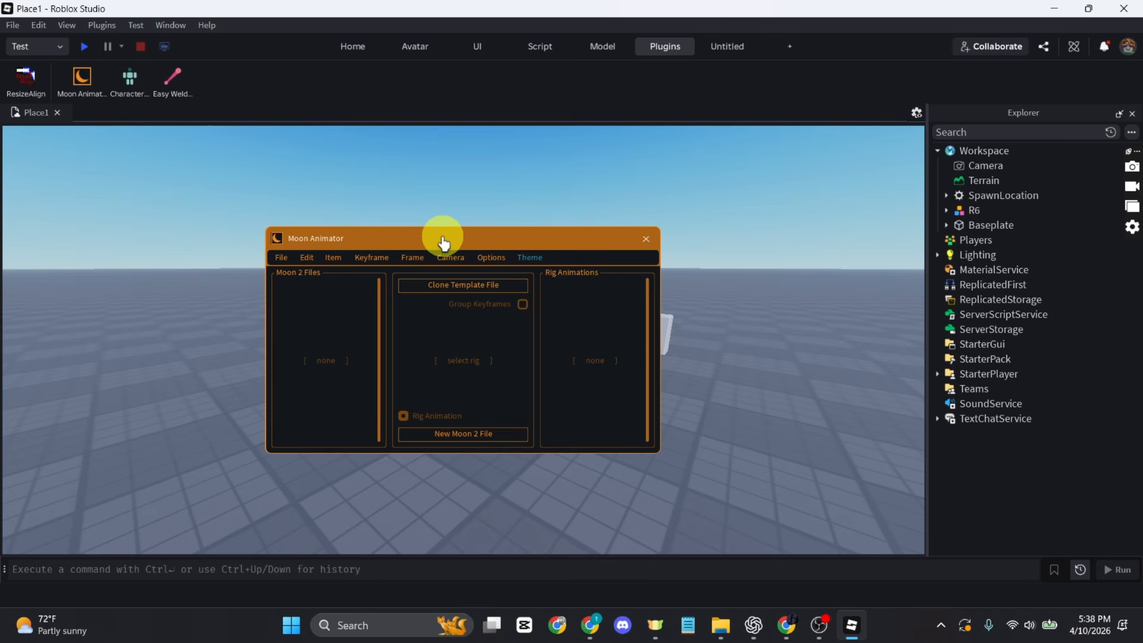
Insert the free Sword model from the Toolbox, accept its scripts, and put the tool into the StarterPack.
drag(447, 244, 322, 205)
click(703, 262)
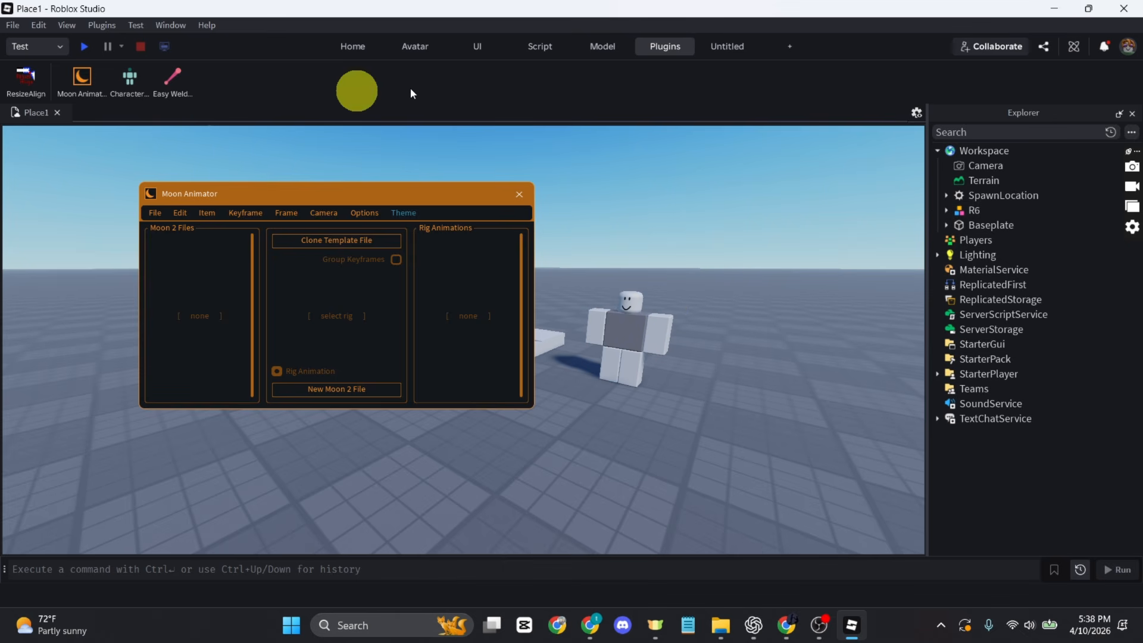
click(356, 46)
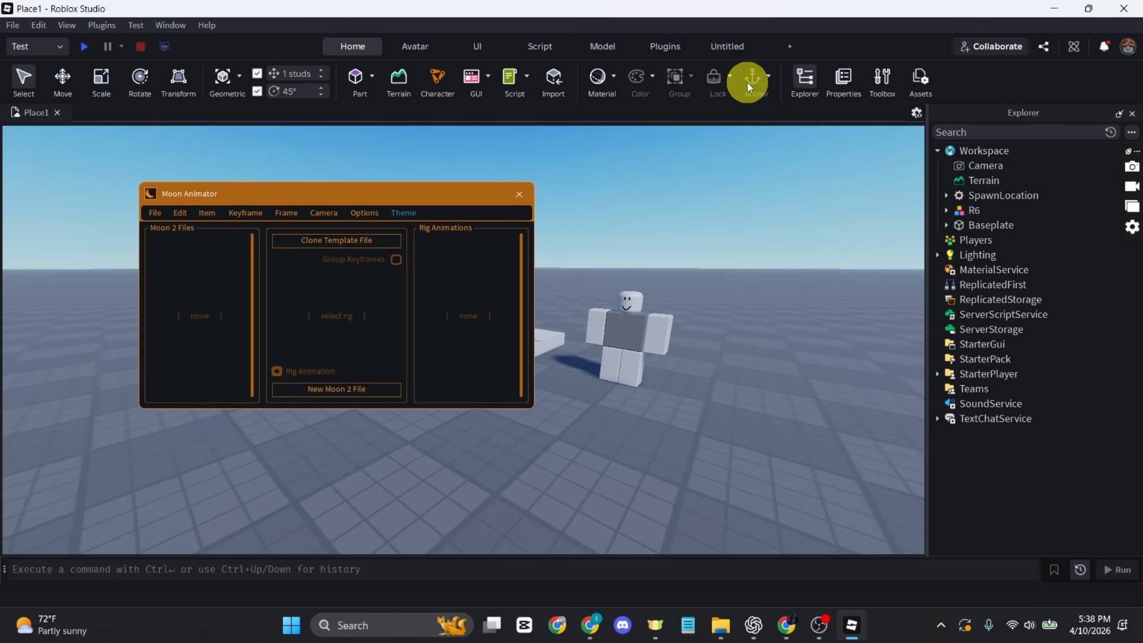
click(879, 79)
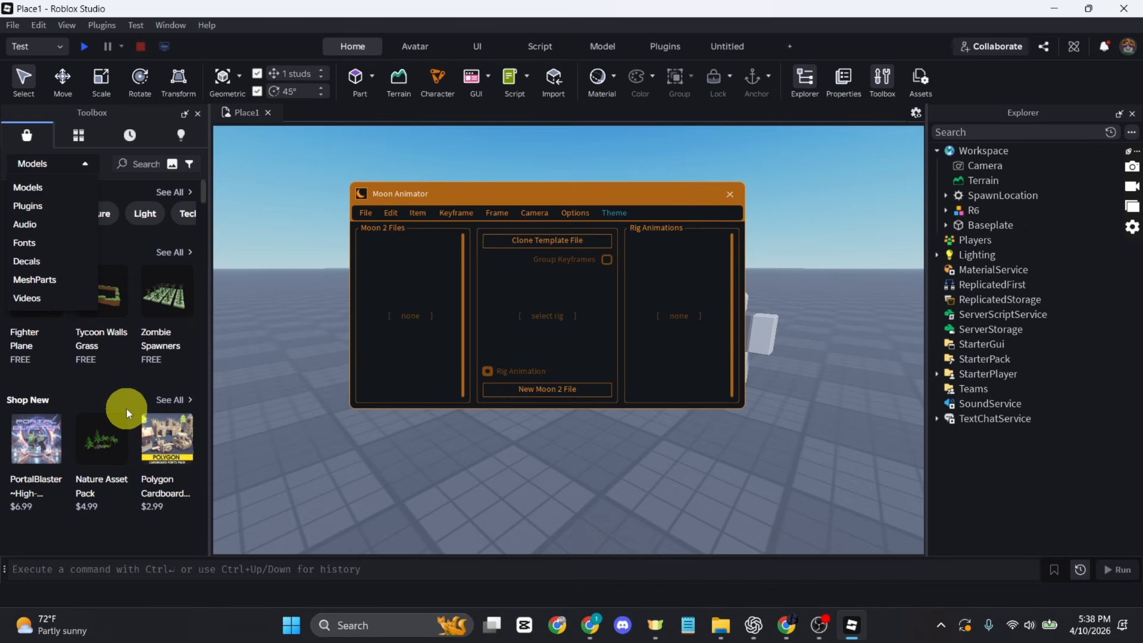
scroll(107, 472, down, 12)
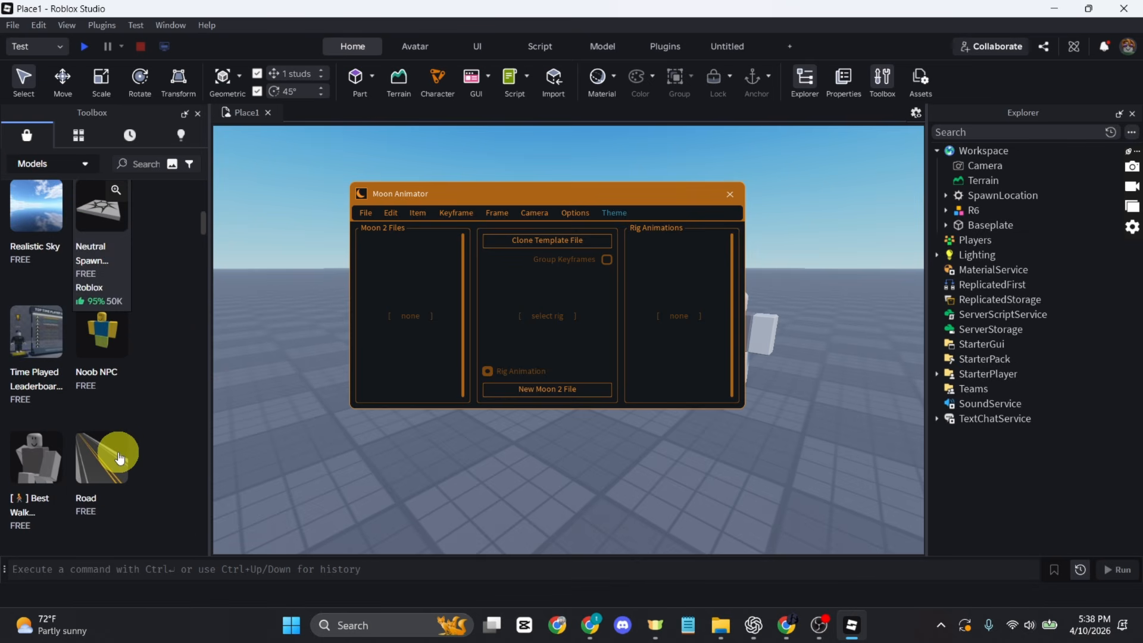
scroll(119, 458, down, 3)
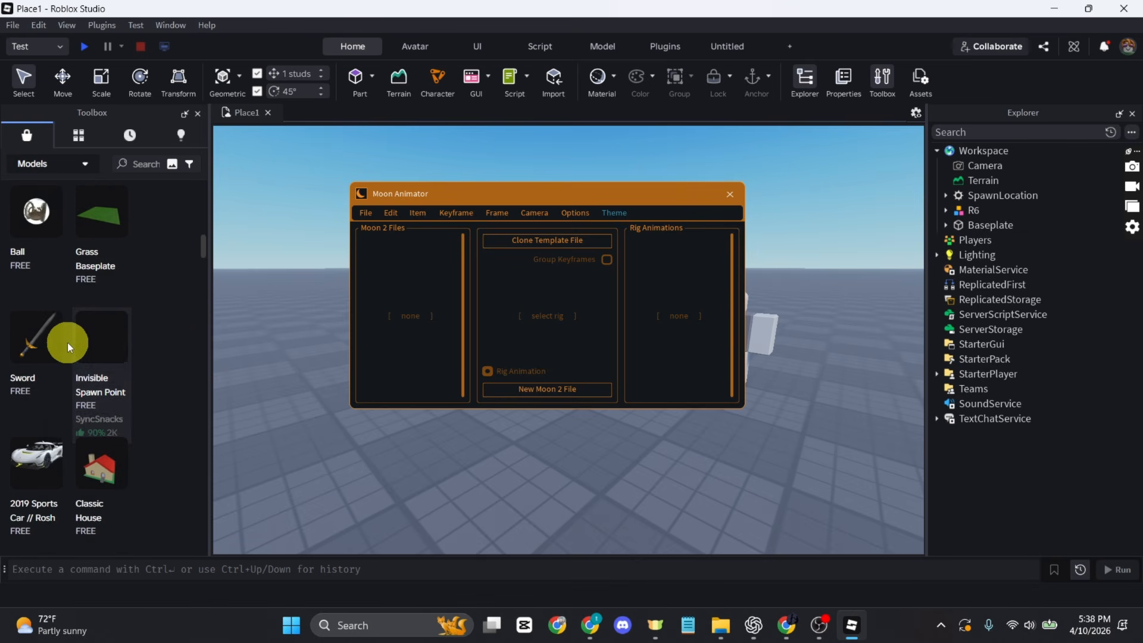
click(49, 340)
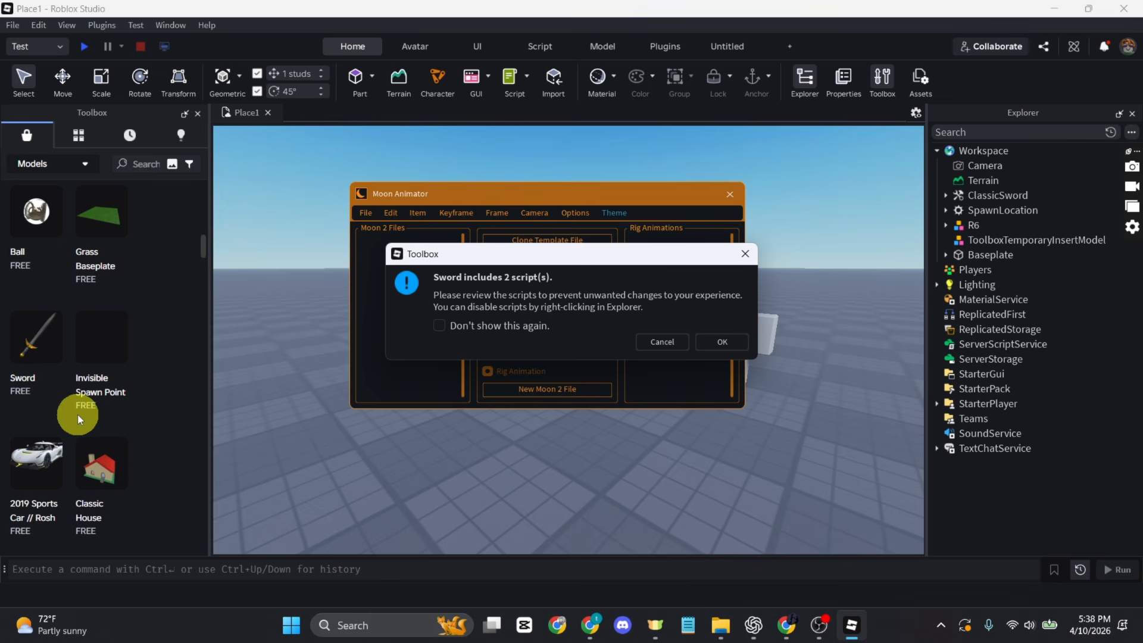
click(730, 344)
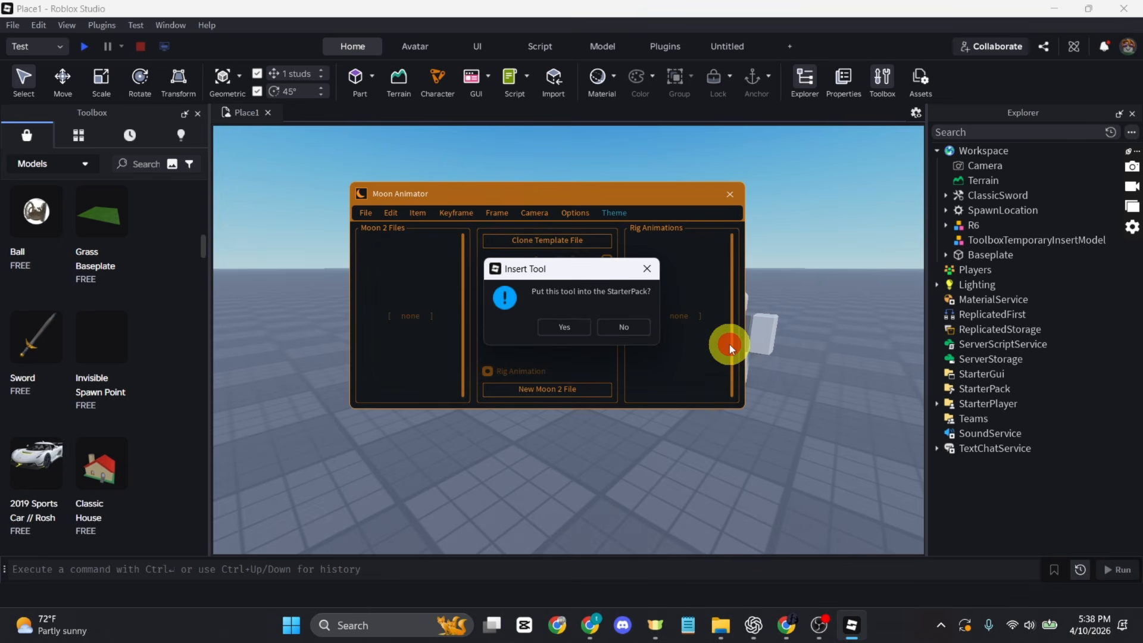
click(569, 323)
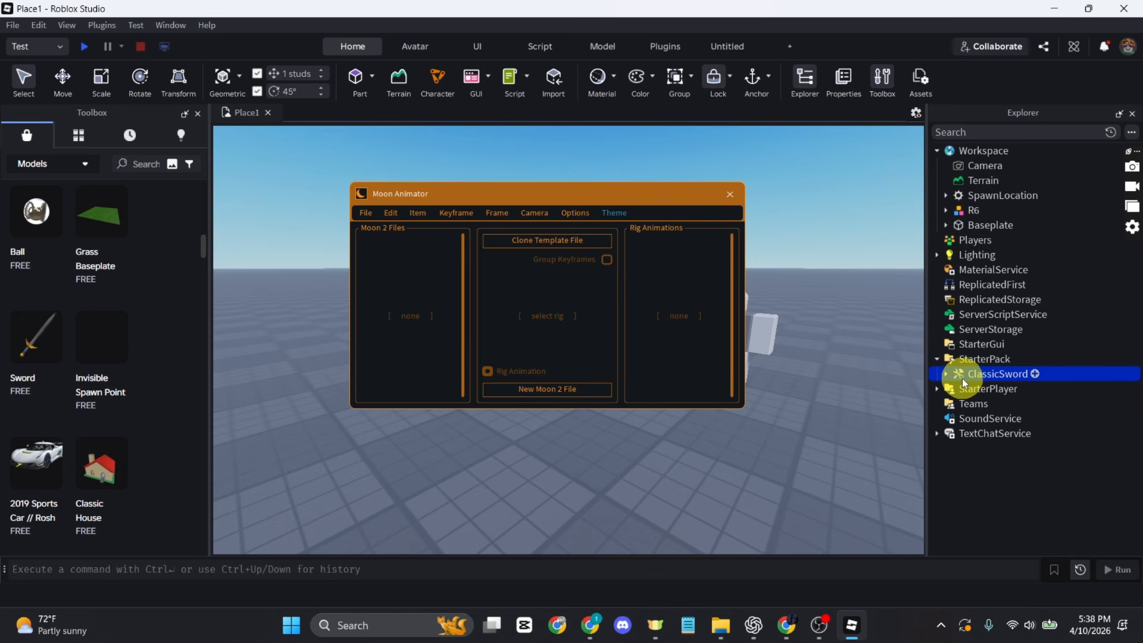
Move ClassicSword from the StarterPack into the Workspace and close the Toolbox.
drag(960, 375, 1002, 220)
drag(970, 152, 965, 146)
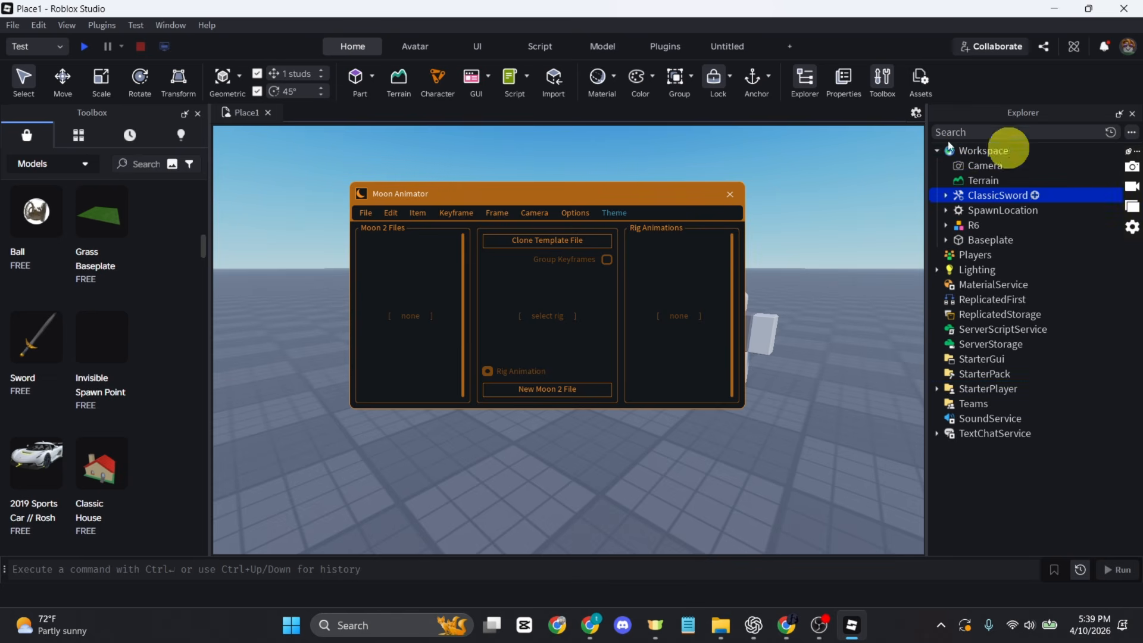
drag(584, 195, 490, 198)
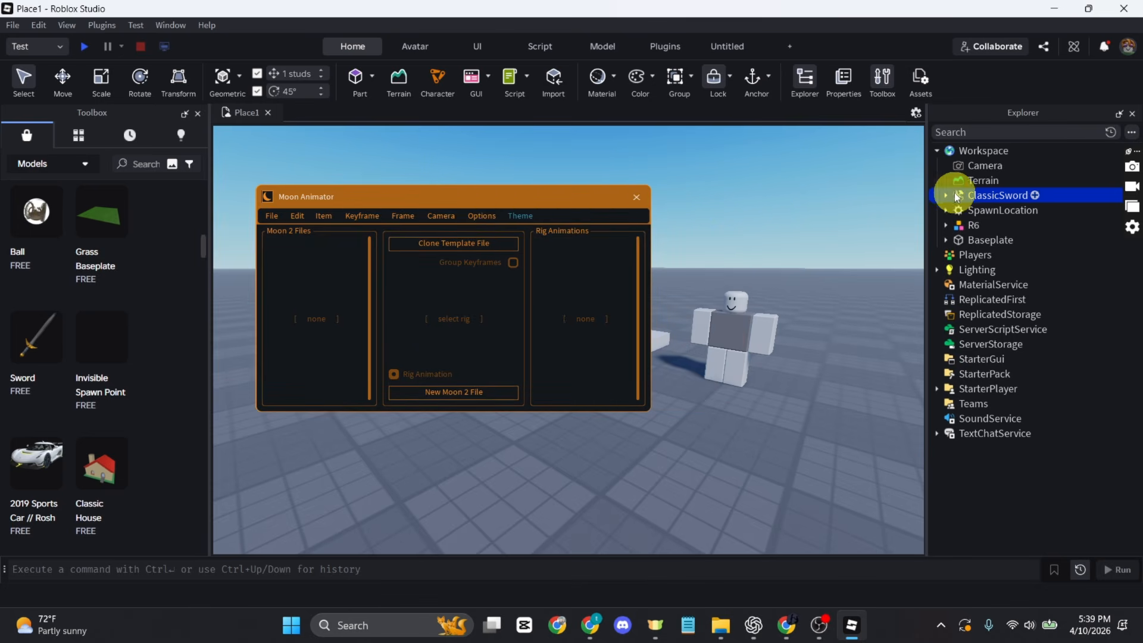
click(194, 112)
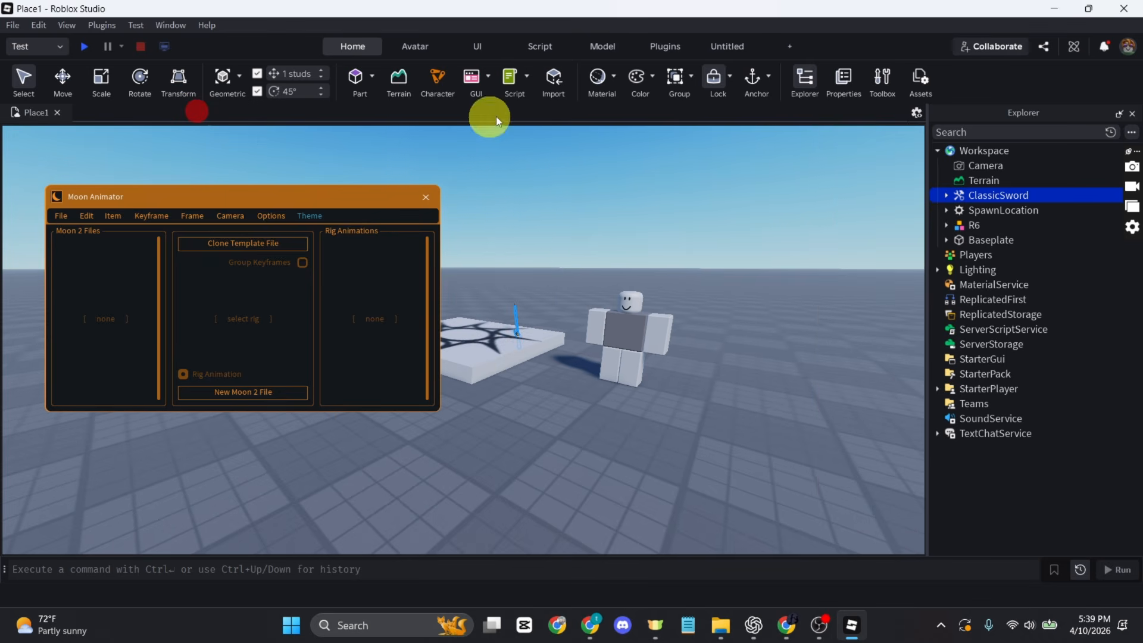
Clean the ClassicSword with the Easy Weld plugin's Cleaner and expand the resulting model in the Explorer.
click(665, 47)
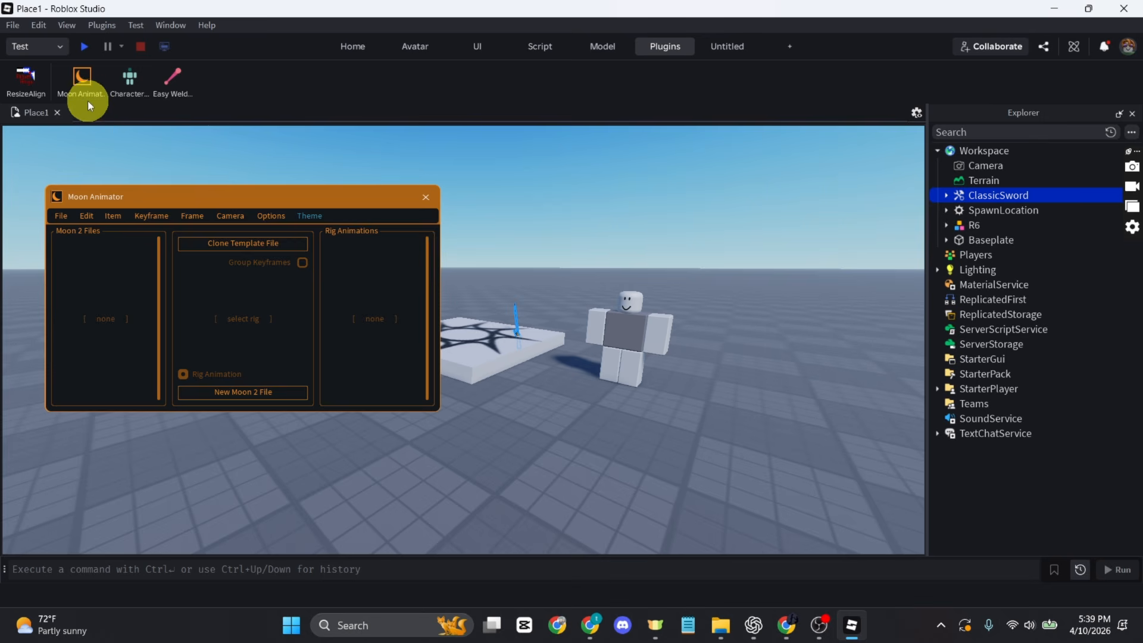
click(178, 82)
drag(465, 279, 706, 322)
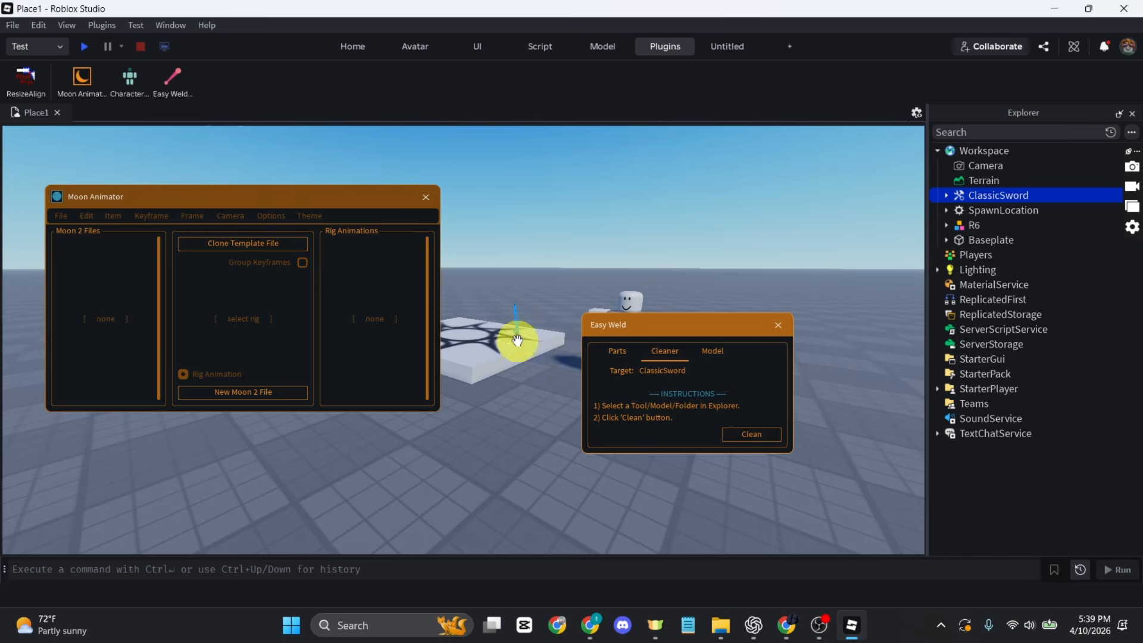
click(753, 436)
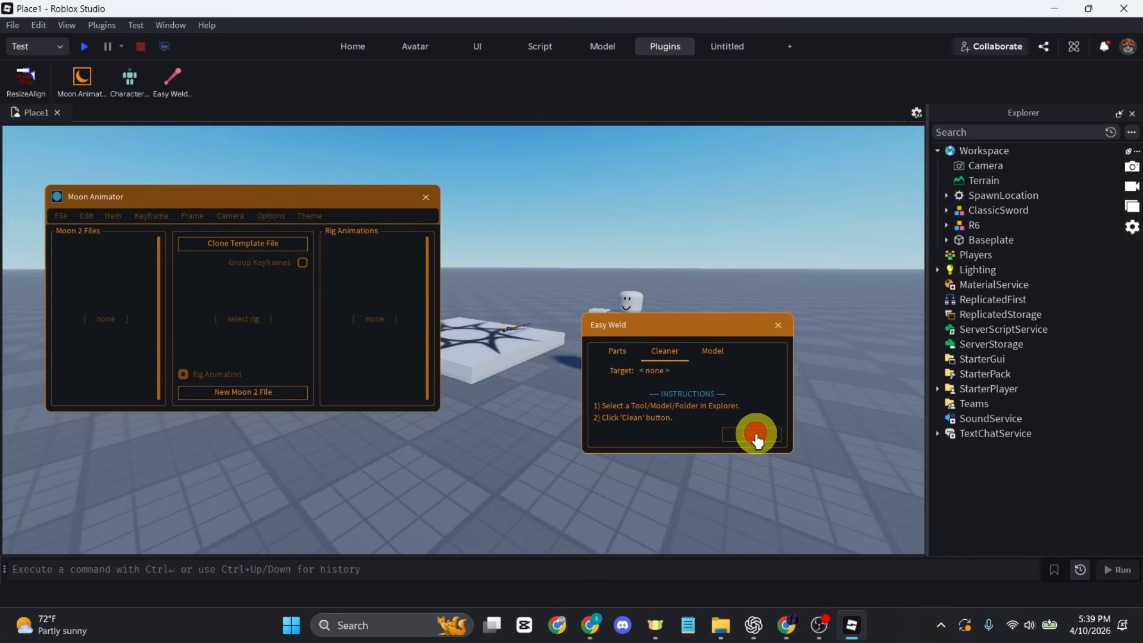
click(947, 211)
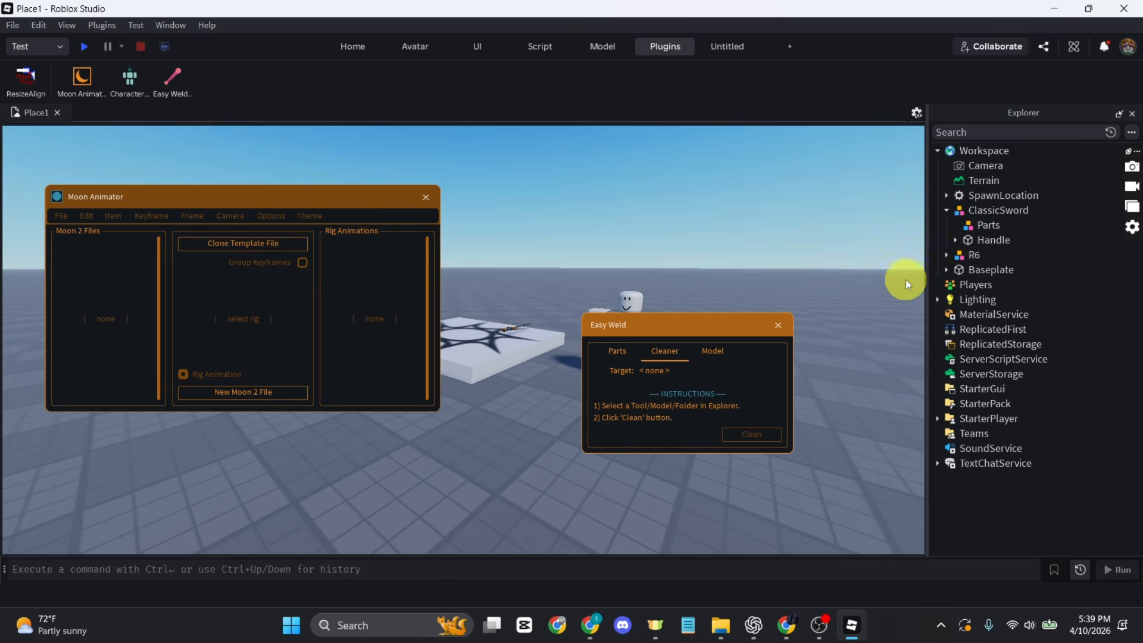
Join the sword's Handle to the R6 rig's Right Arm as an animatable weld, and close Easy Weld.
click(611, 352)
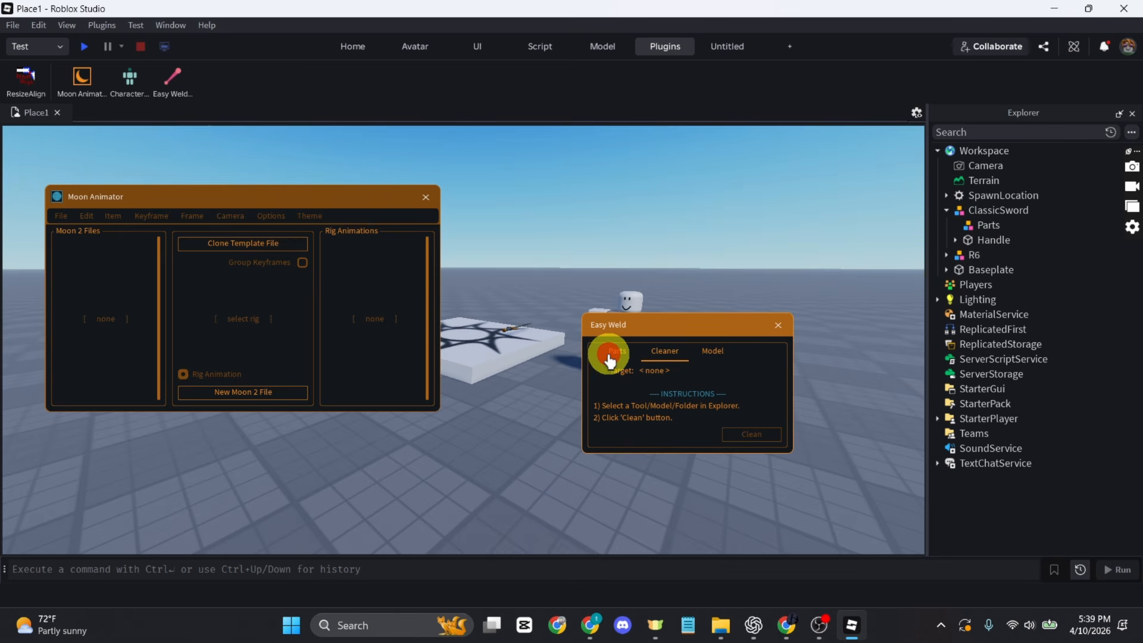
drag(686, 339, 477, 387)
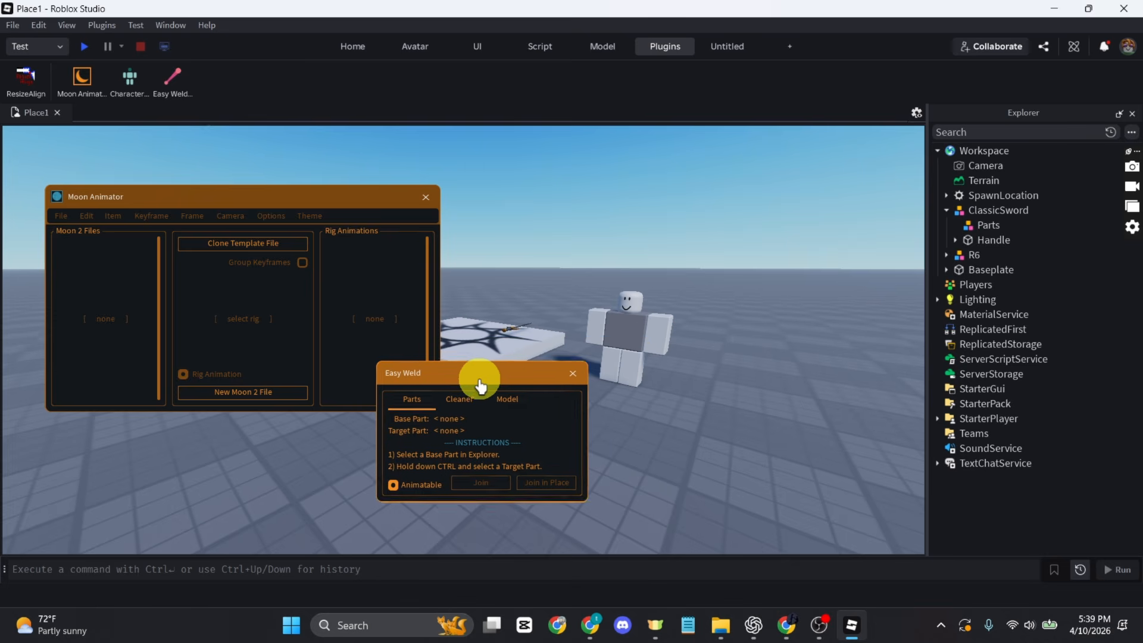
click(946, 255)
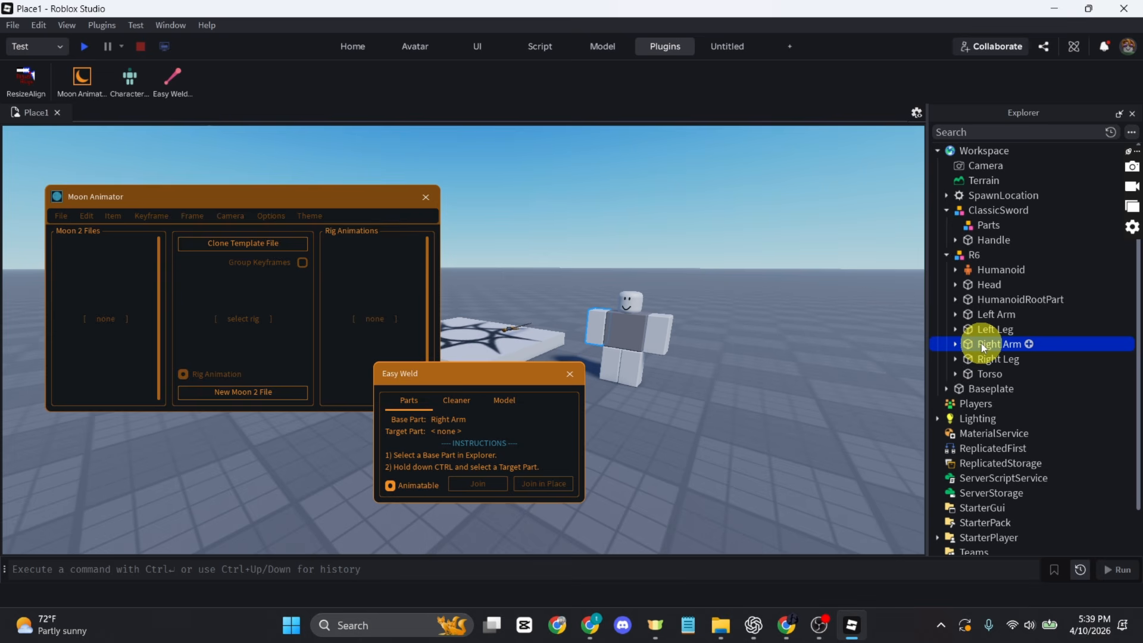
ctrl+click(992, 239)
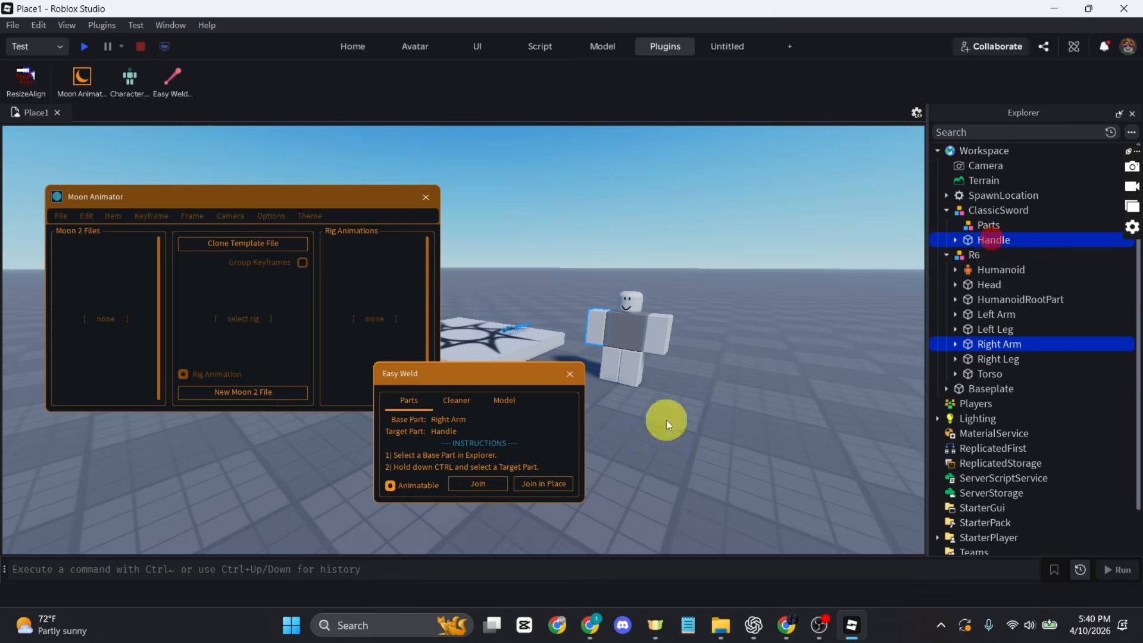
click(493, 491)
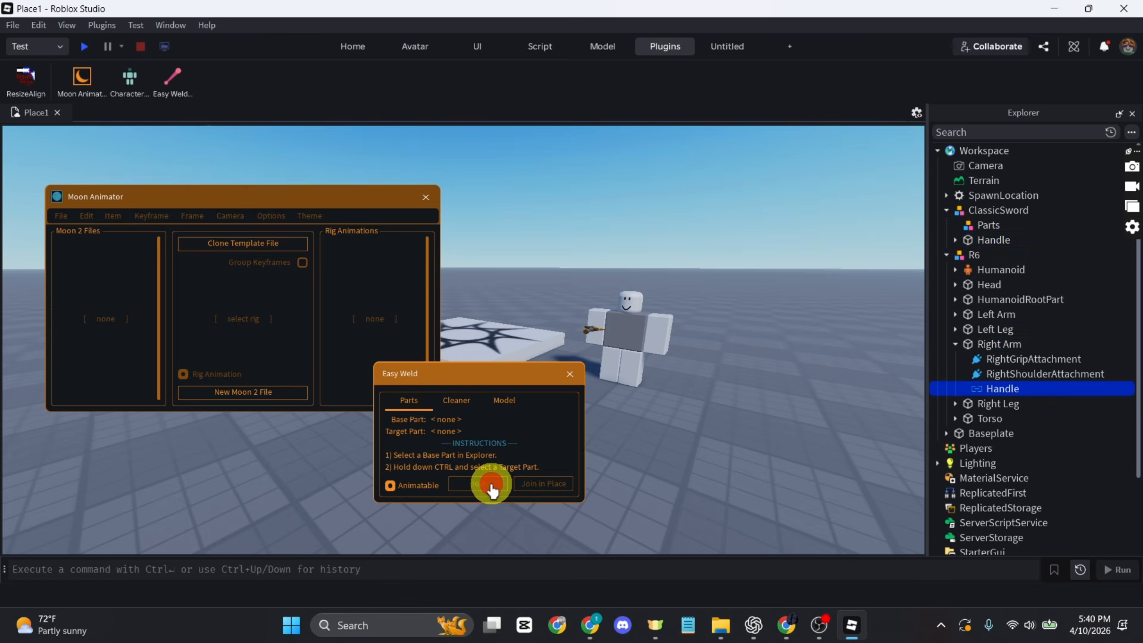
click(571, 375)
Create a new Moon 2 file in Moon Animator and add the R6 rig as its animated item.
right_drag(579, 390, 659, 345)
scroll(632, 349, up, 3)
scroll(660, 345, down, 3)
right_click(659, 345)
click(620, 355)
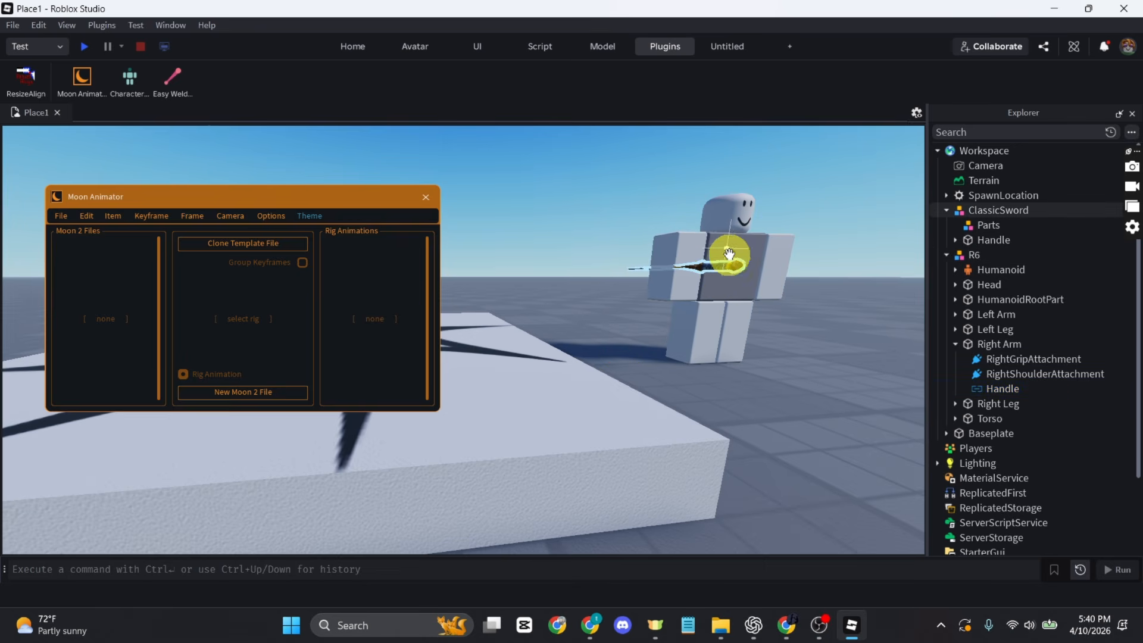
click(274, 394)
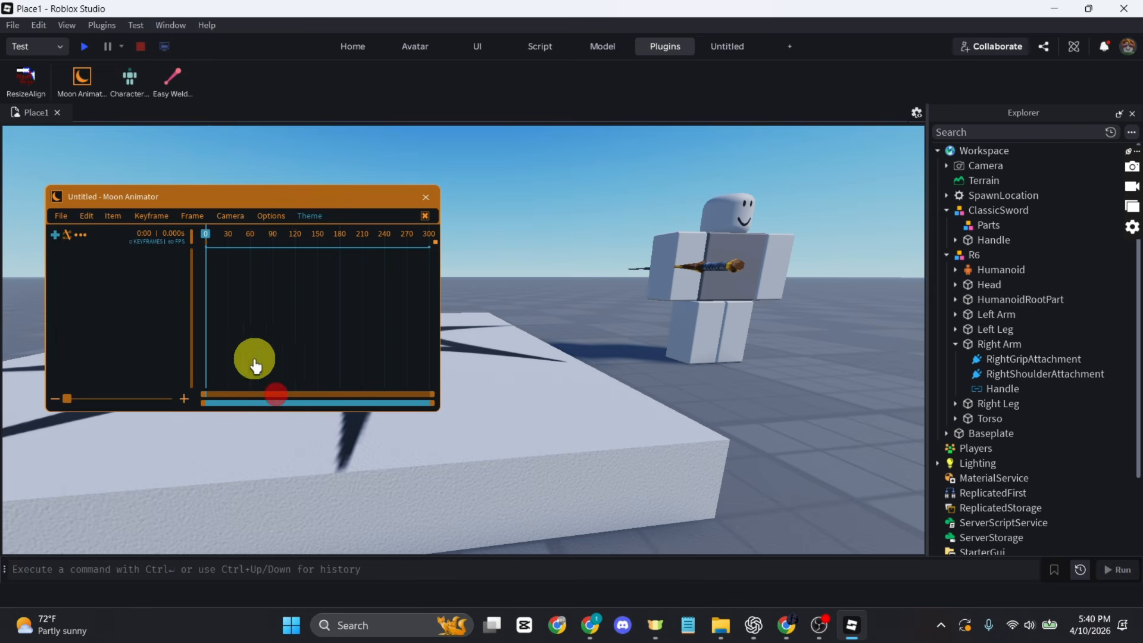
click(58, 237)
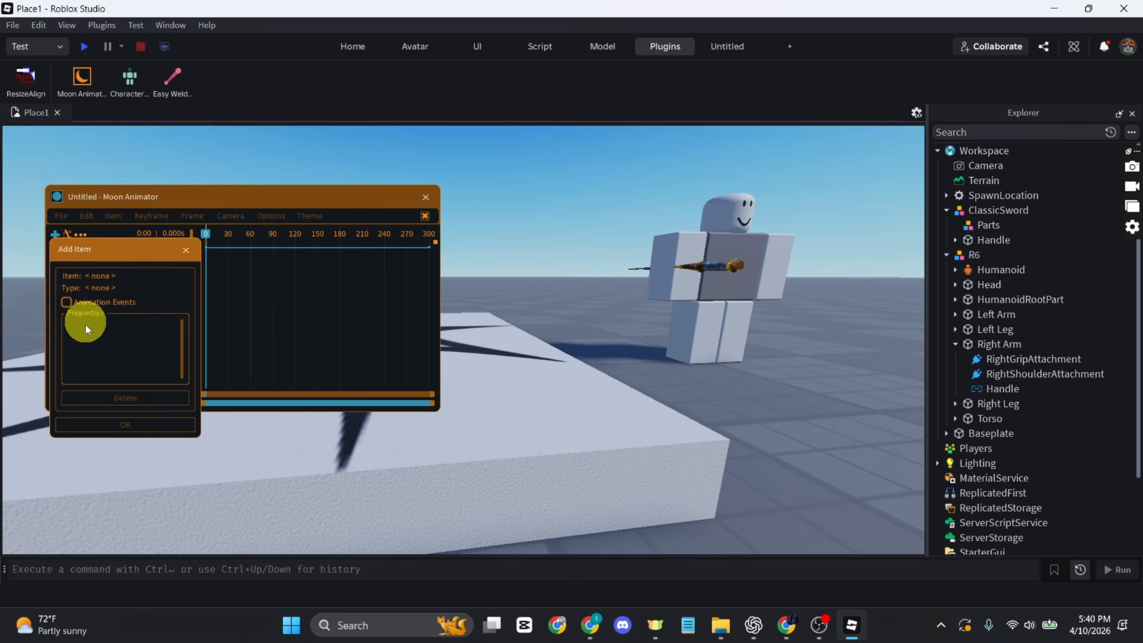
click(766, 257)
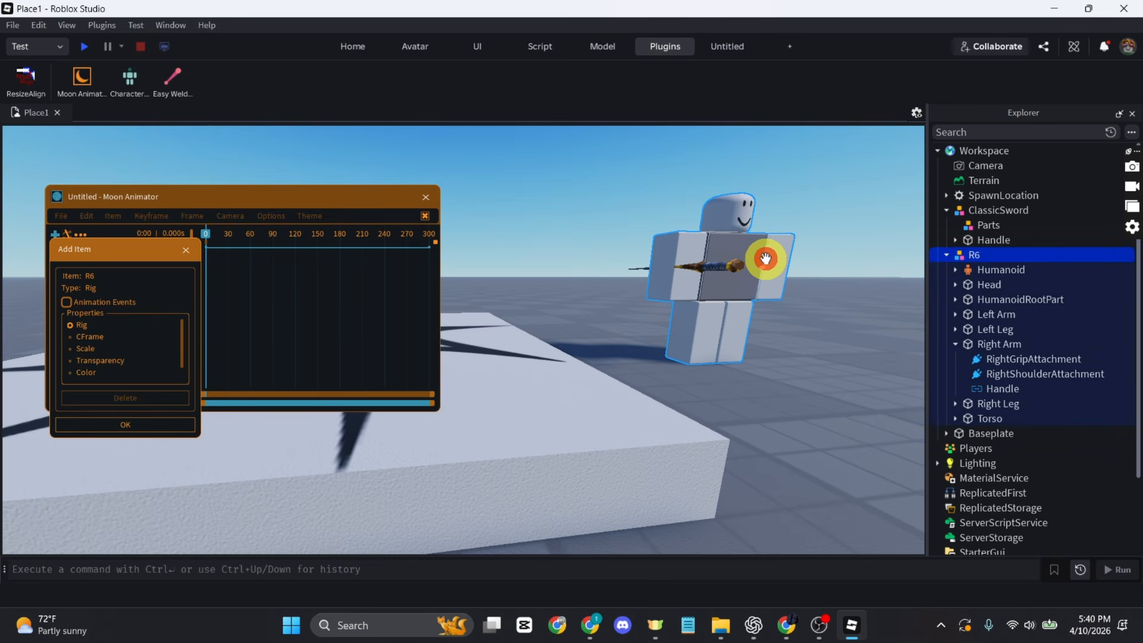
click(136, 426)
Select the rig's Right Leg, toggle its handles between Position and Rotation modes, and deselect it.
right_drag(812, 332, 805, 339)
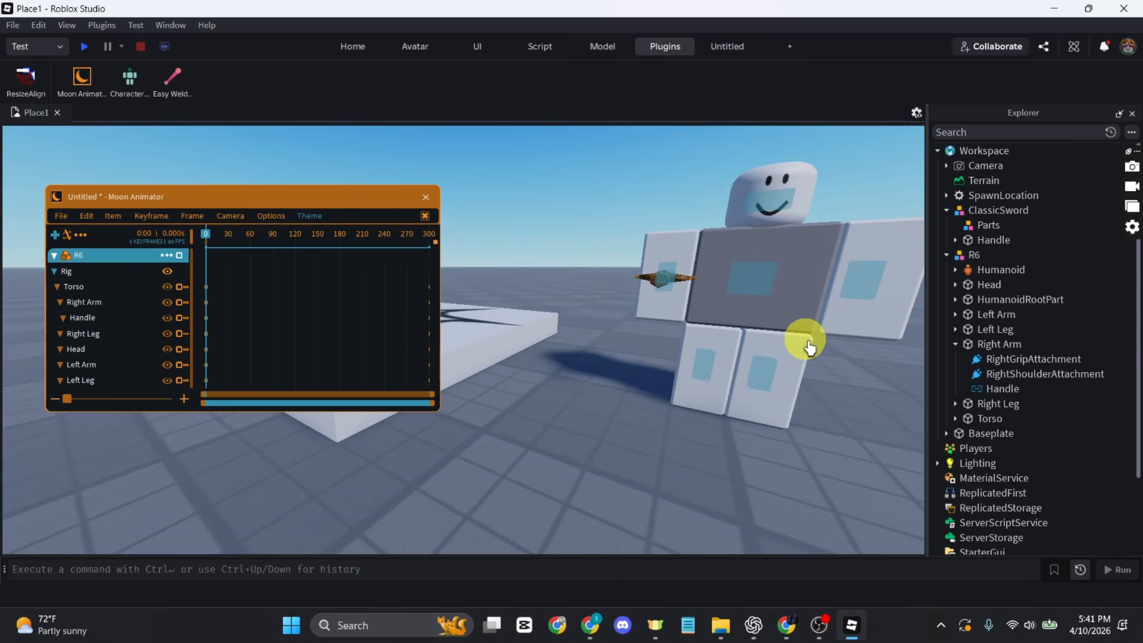
scroll(807, 341, down, 2)
key(a)
right_drag(620, 443, 620, 444)
click(559, 384)
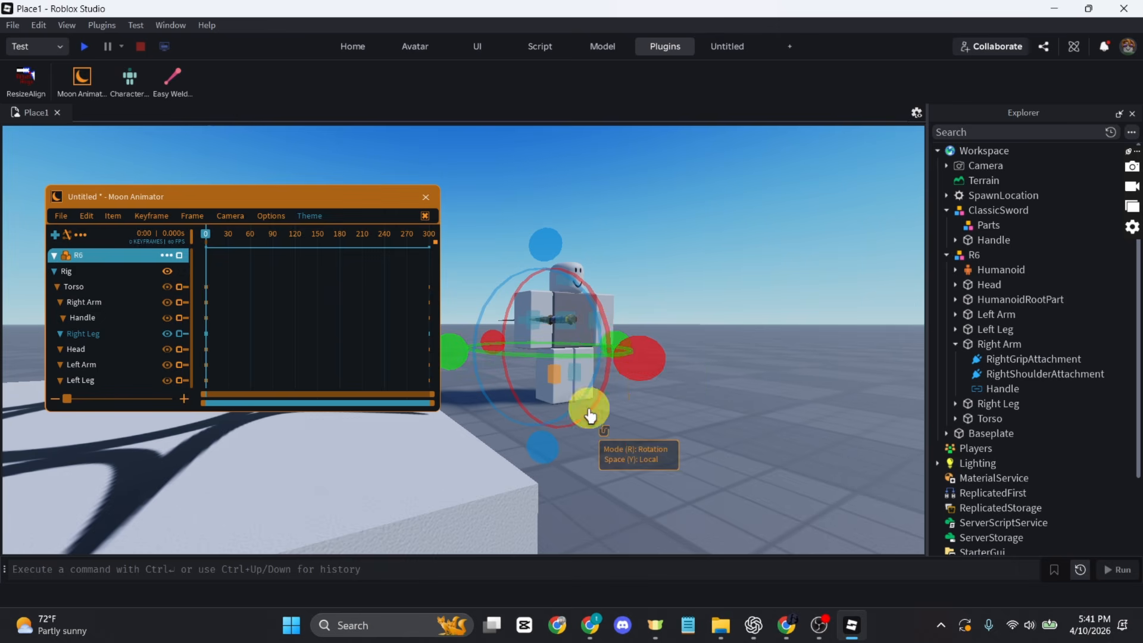
click(564, 372)
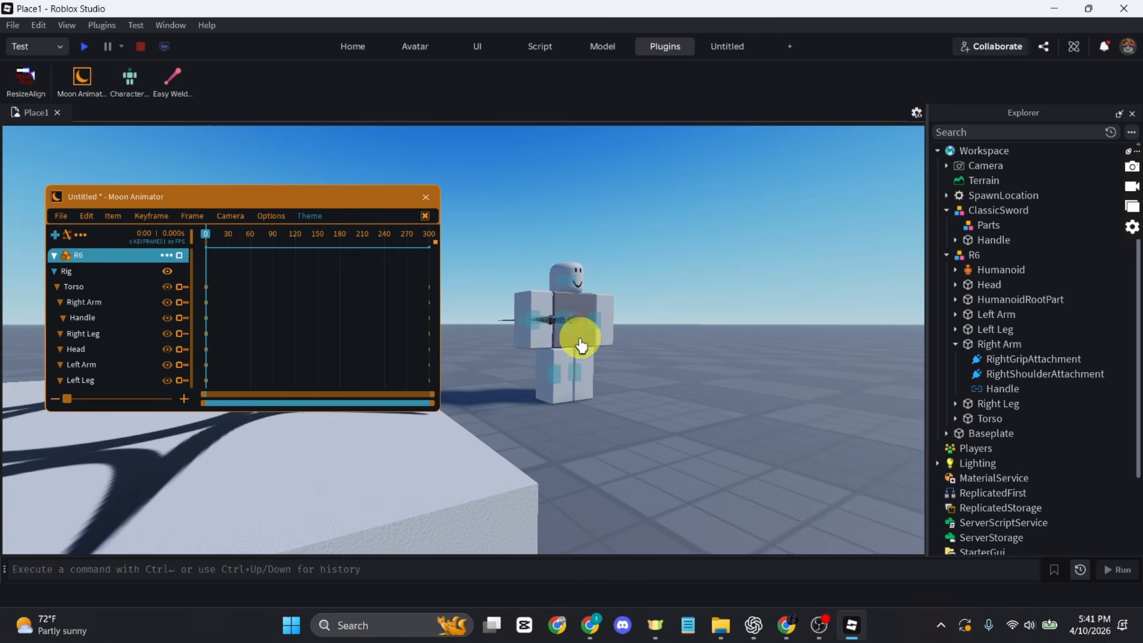
click(555, 379)
drag(549, 420, 520, 360)
drag(539, 290, 575, 354)
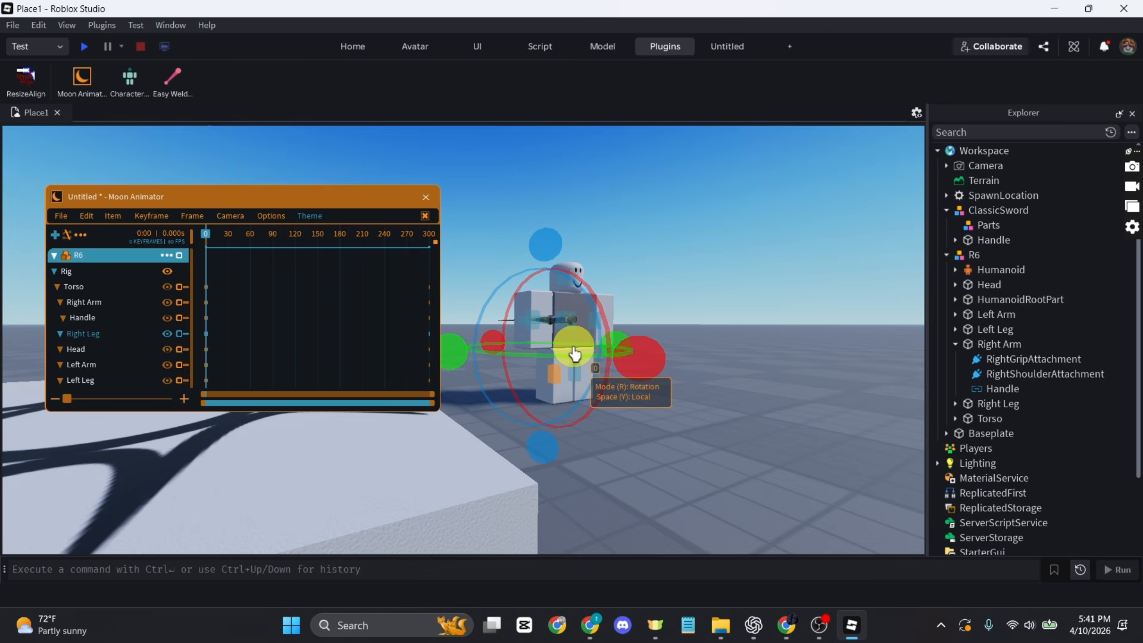
key(r)
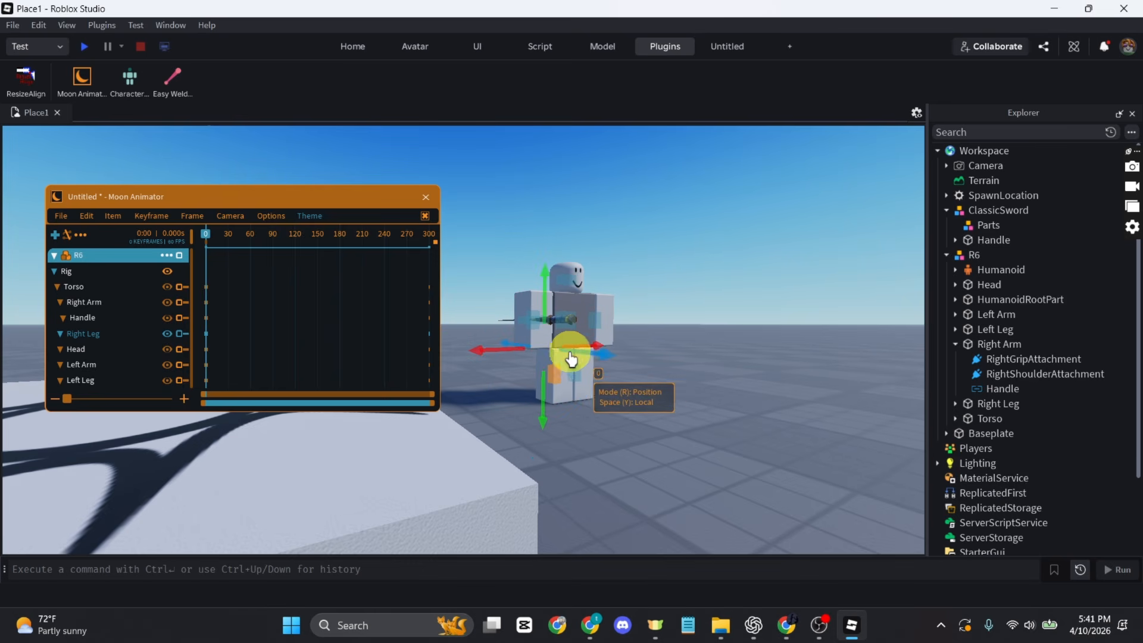
key(r)
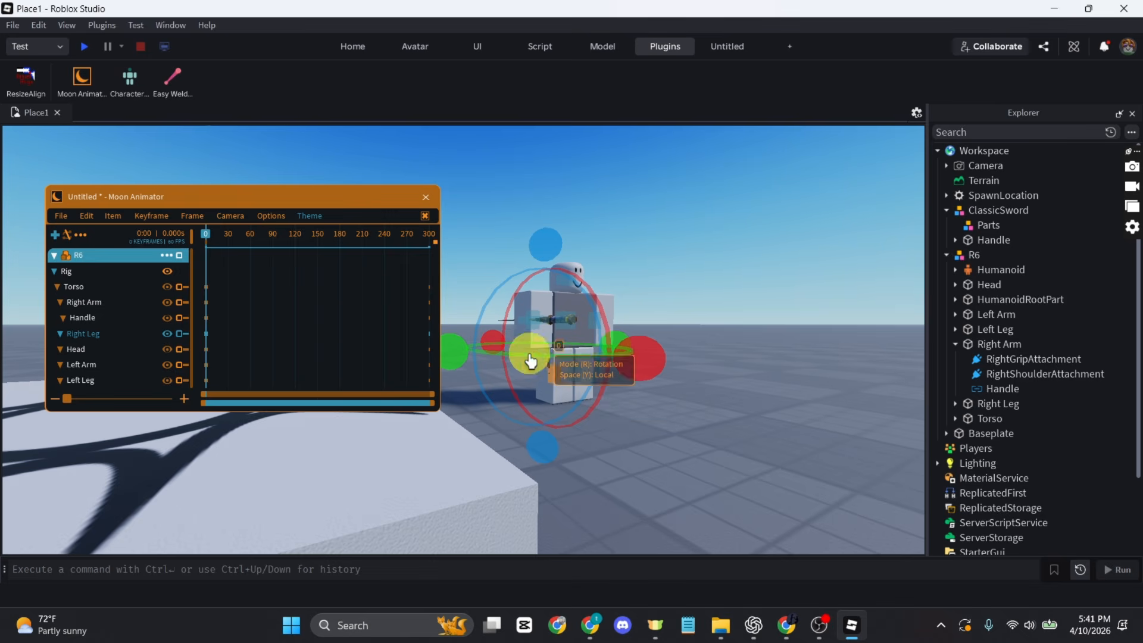
click(723, 268)
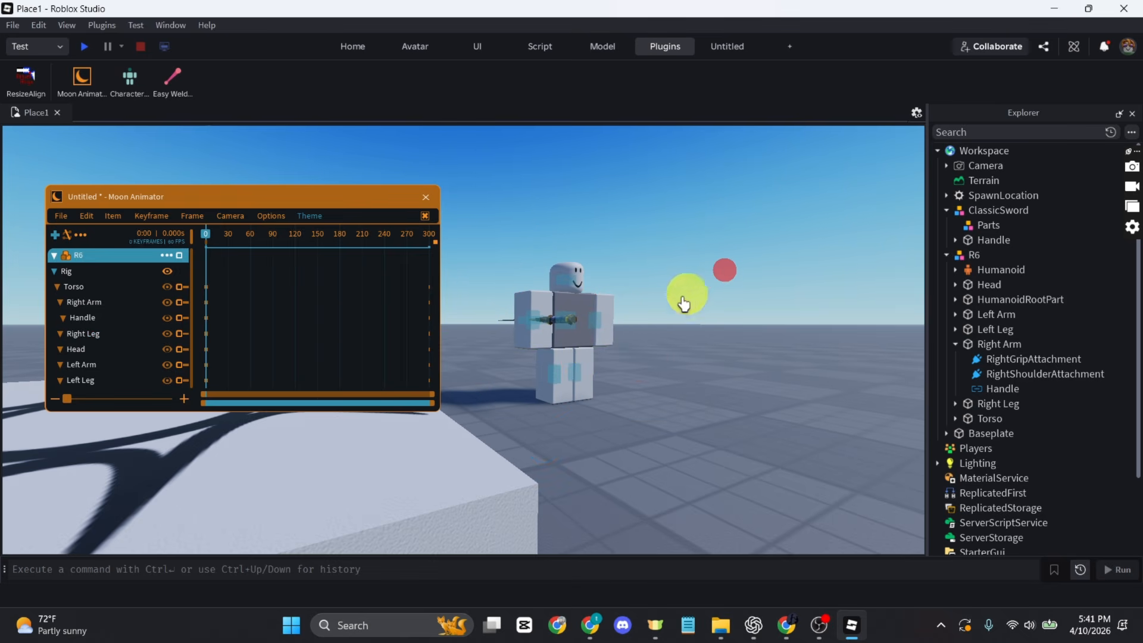
Pose the rig's Torso, Right Arm and sword Handle at frame 0, with the arm raised forward.
click(567, 325)
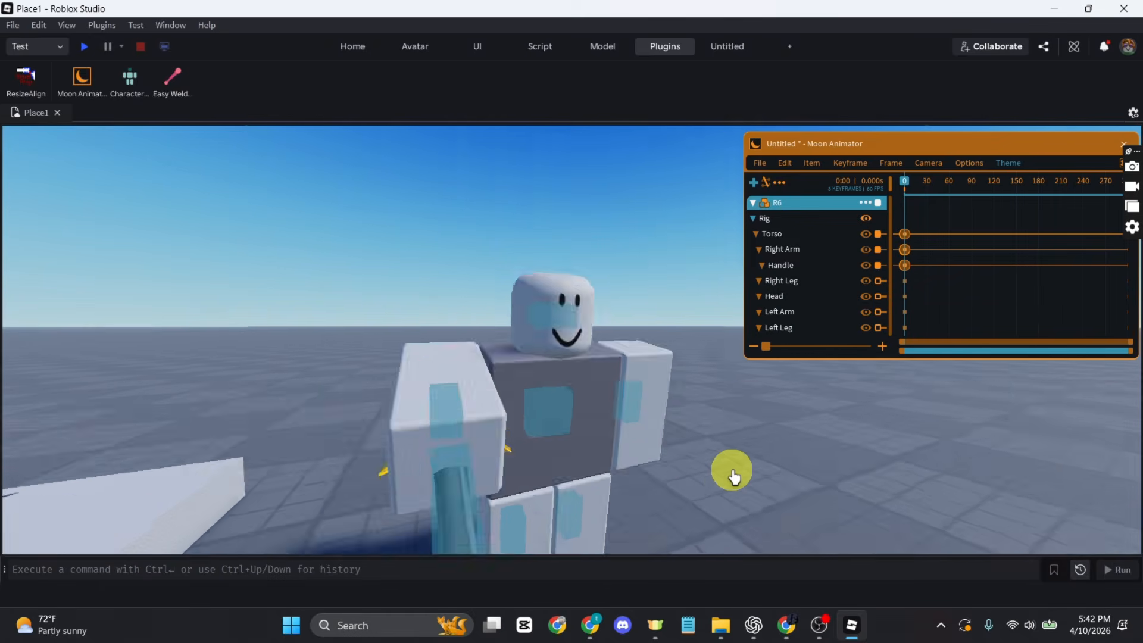
click(659, 464)
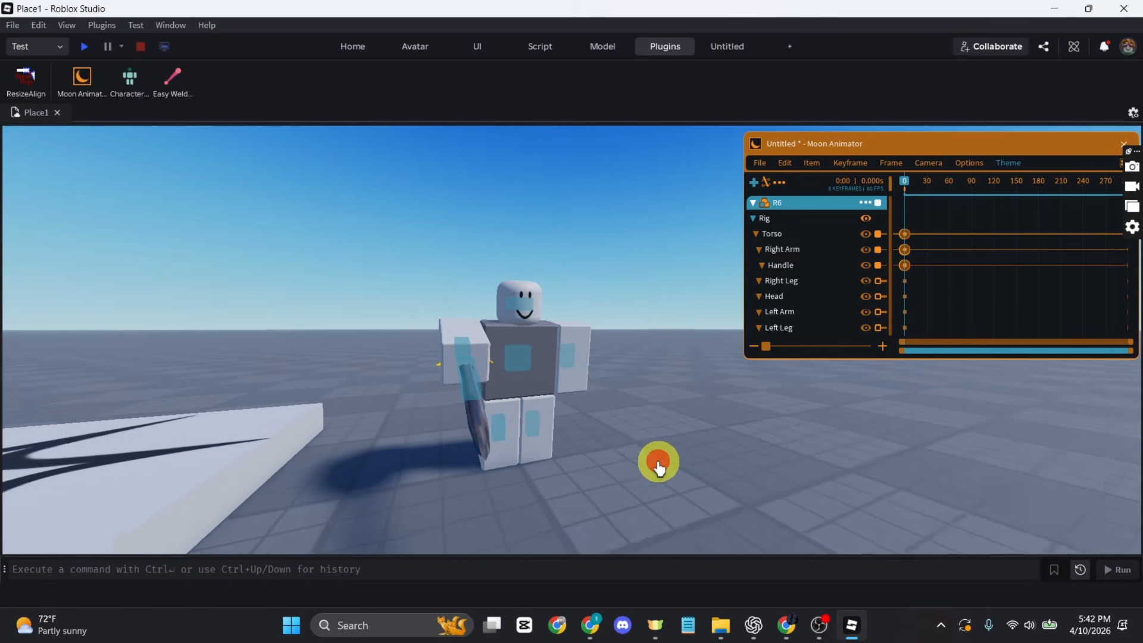
right_drag(658, 465, 659, 465)
right_click(658, 464)
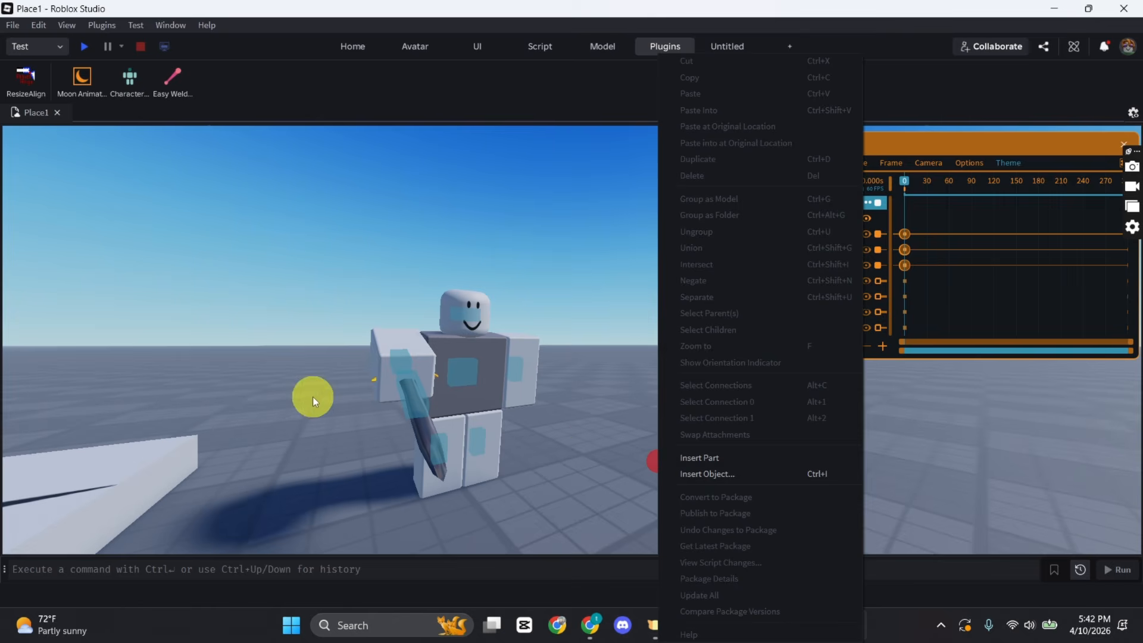
click(311, 399)
right_drag(308, 395, 308, 395)
right_click(309, 394)
click(804, 405)
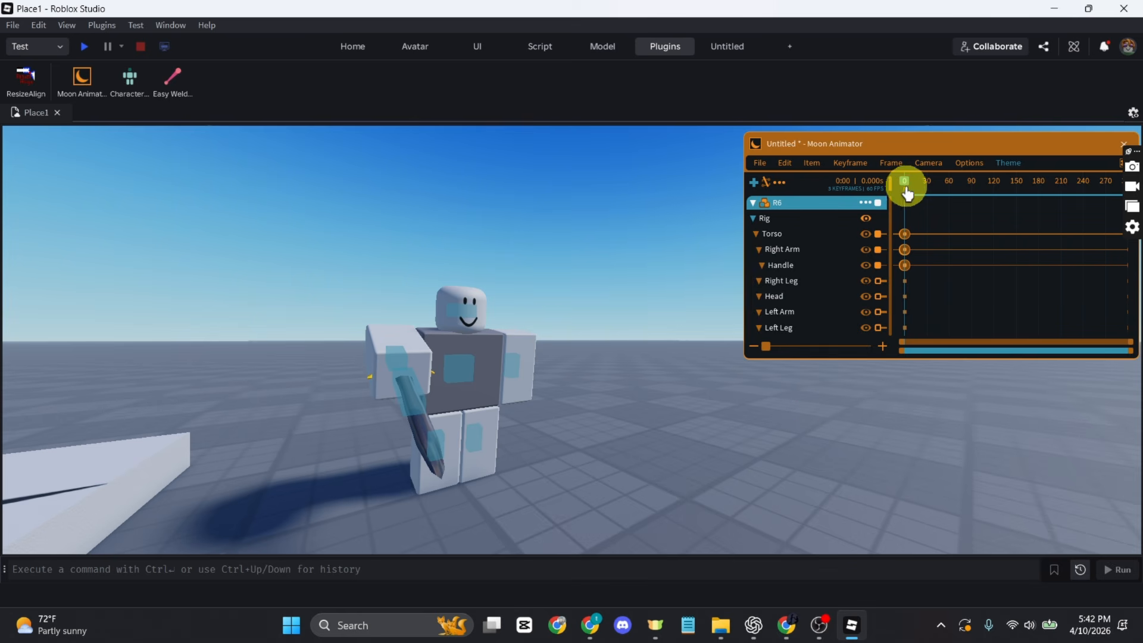
Key the Left Leg at frame 0 and rotate the Torso through a series of keyframes ending at frame 167.
click(480, 439)
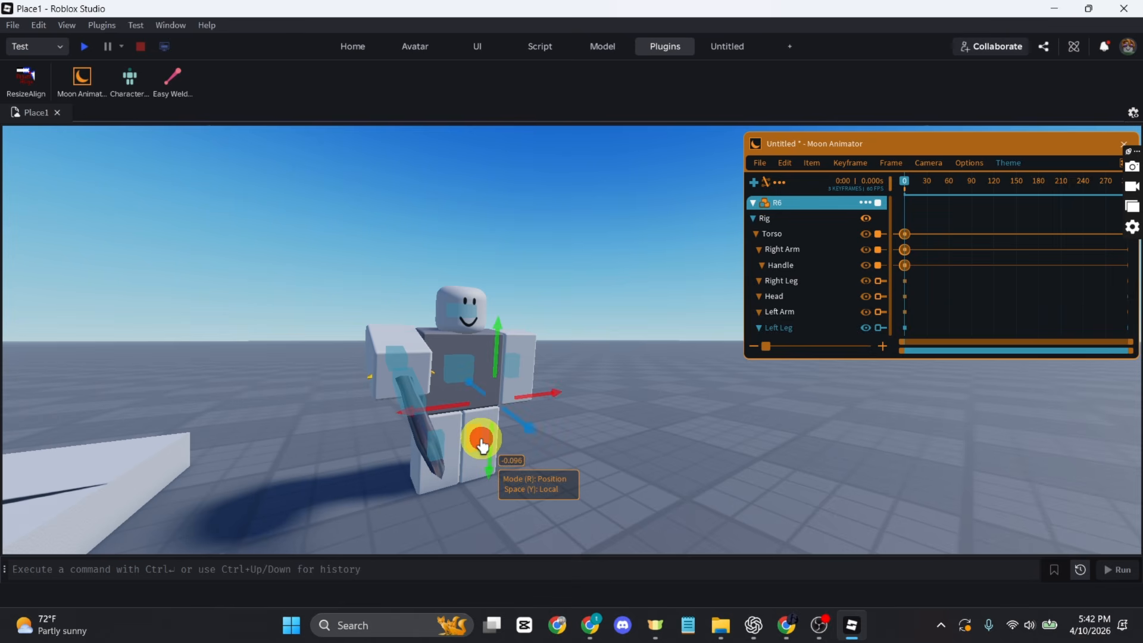
click(474, 447)
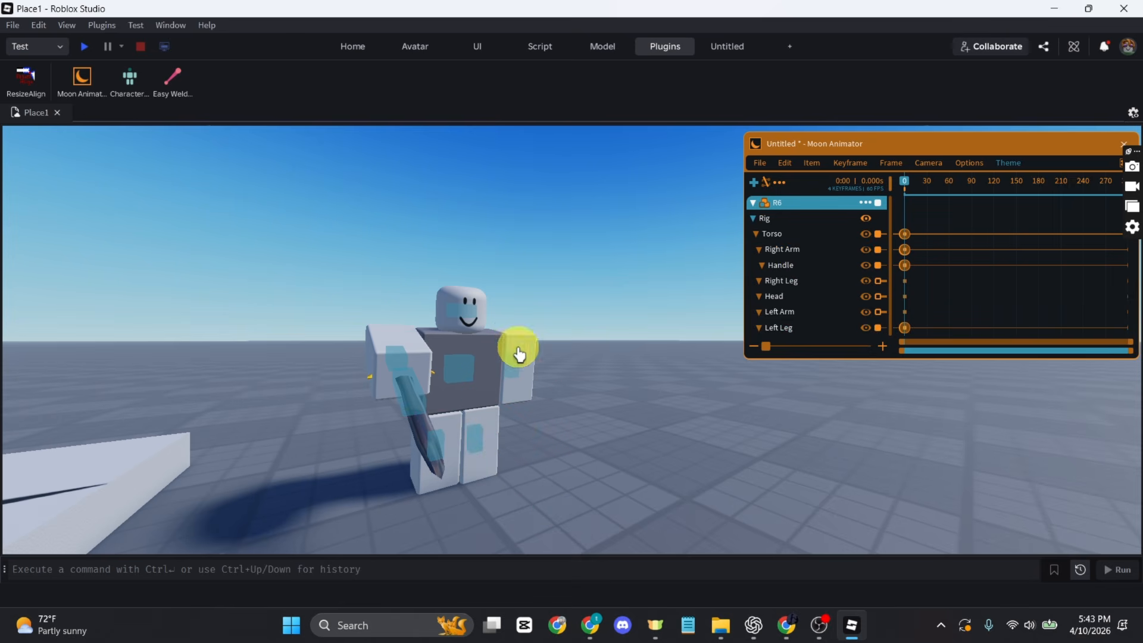
click(468, 360)
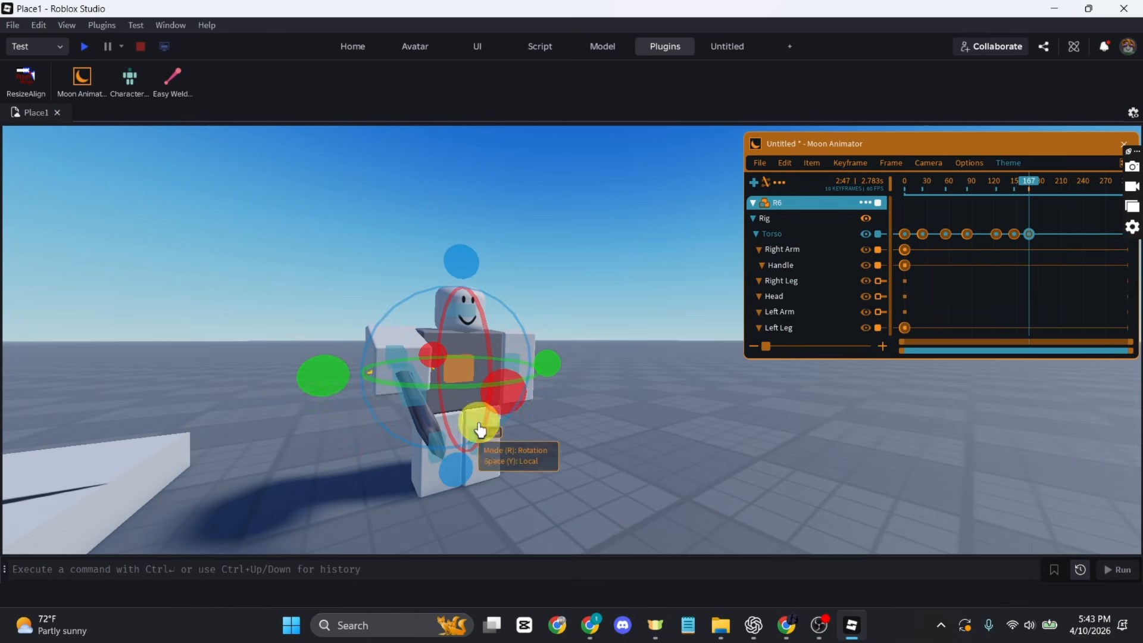
click(652, 446)
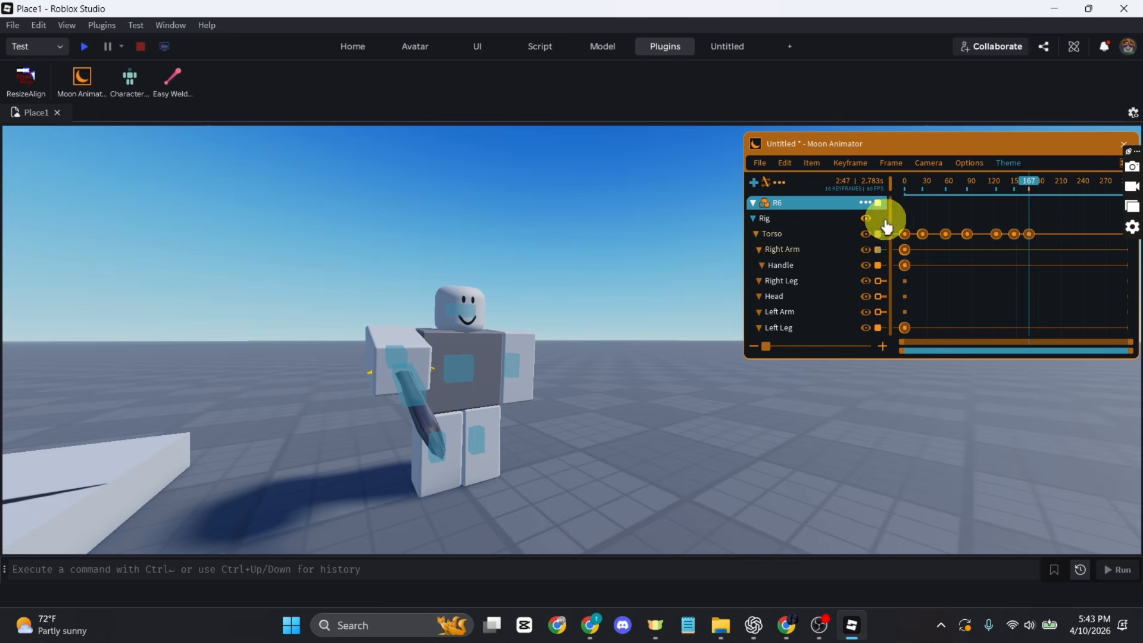
Play the animation from frame 0 and view the rig's motion from another angle.
click(908, 191)
key(space)
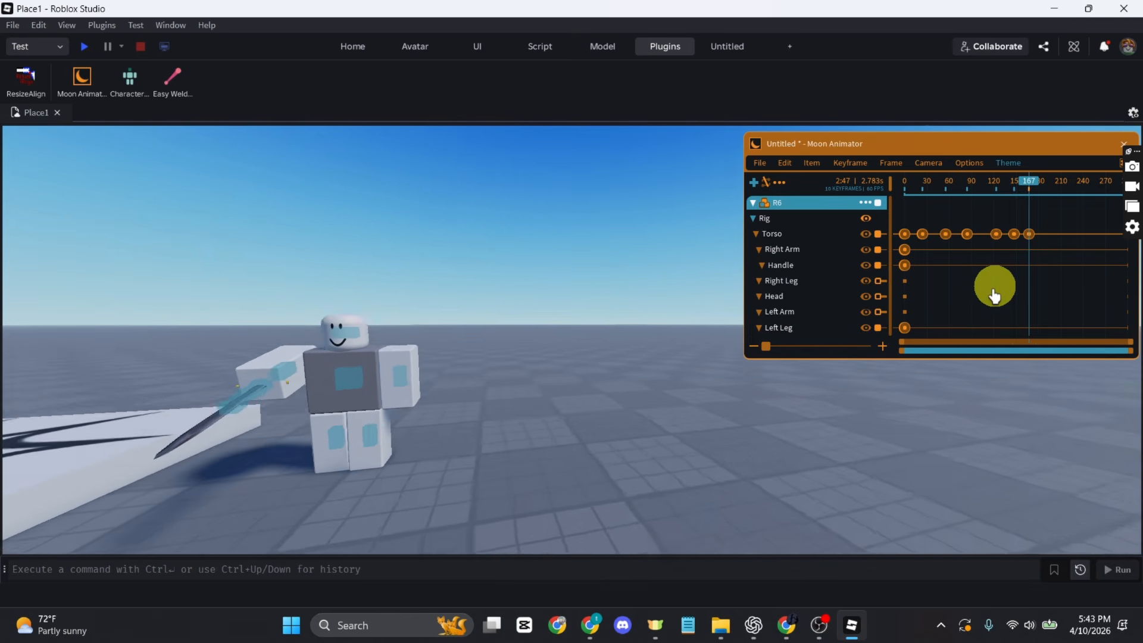
right_click(993, 295)
click(921, 266)
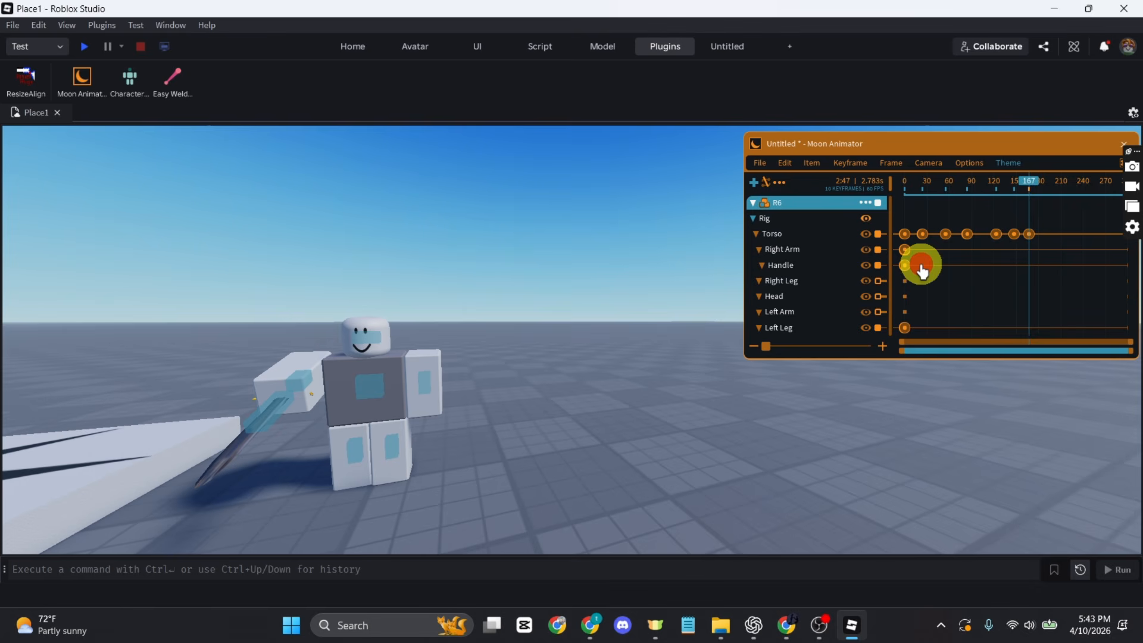
Select all the rig's keyframes on the timeline and set their ease style to Linear.
drag(1039, 228, 836, 325)
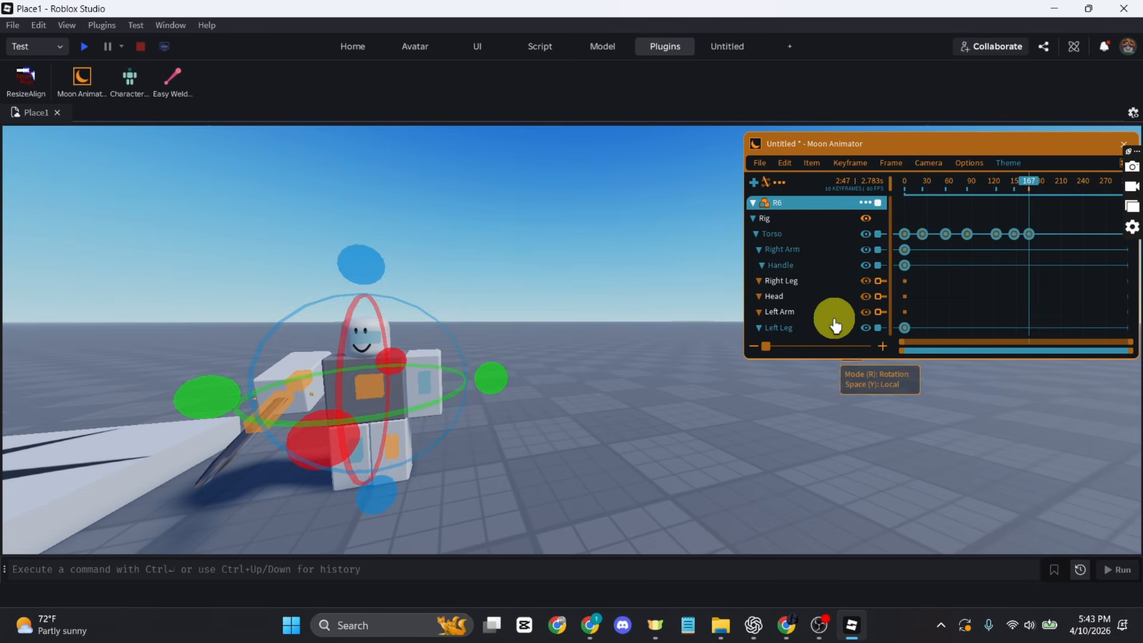
click(851, 164)
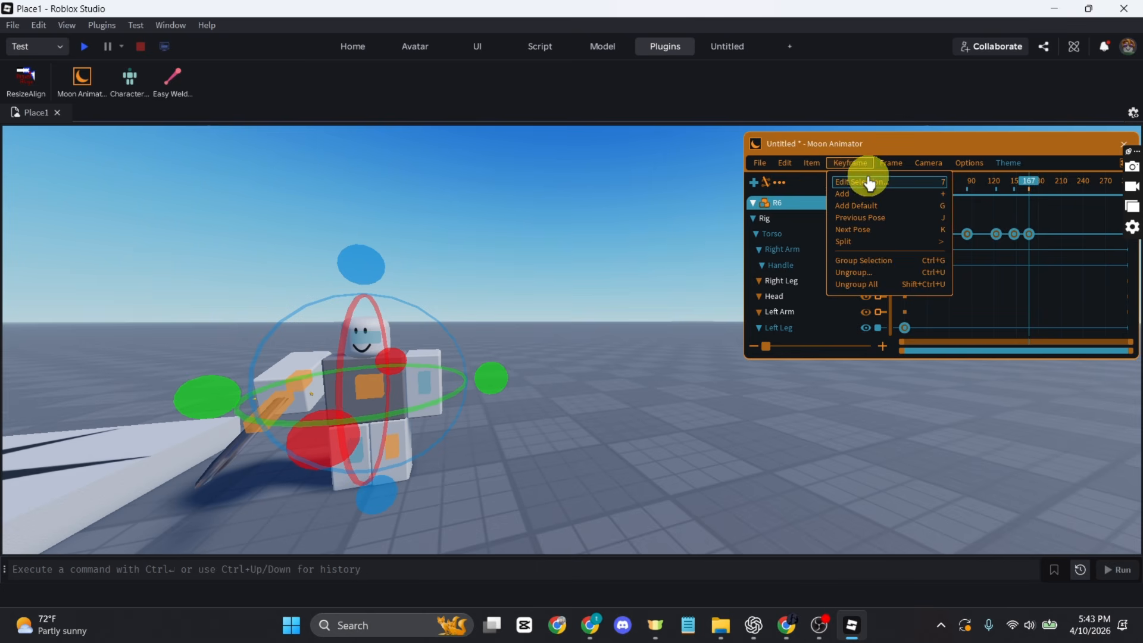
click(869, 183)
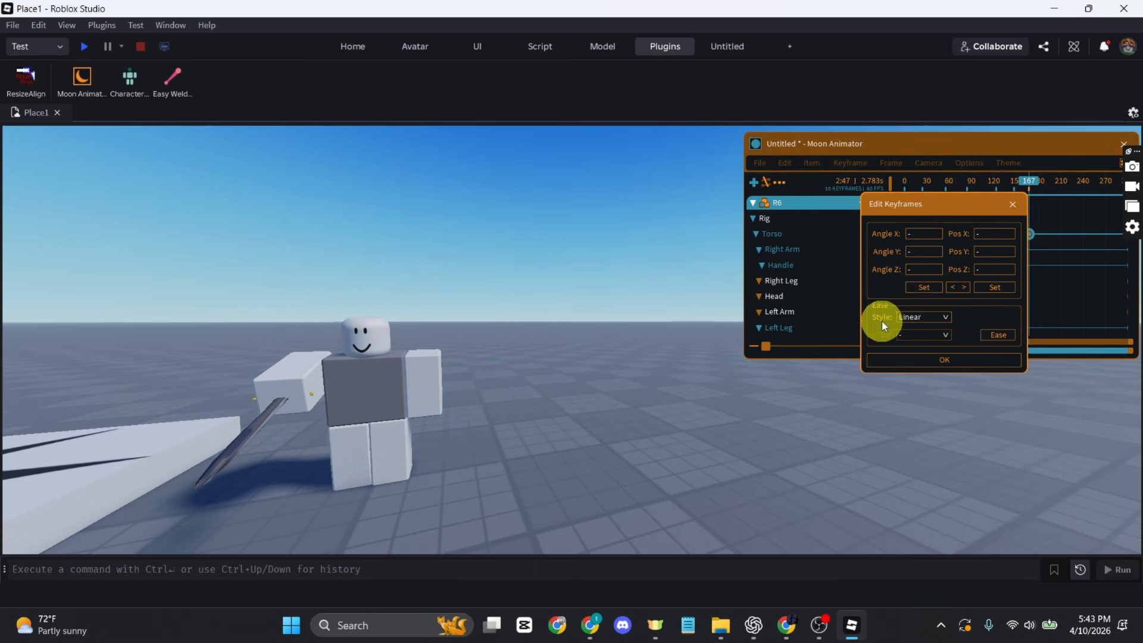
click(916, 321)
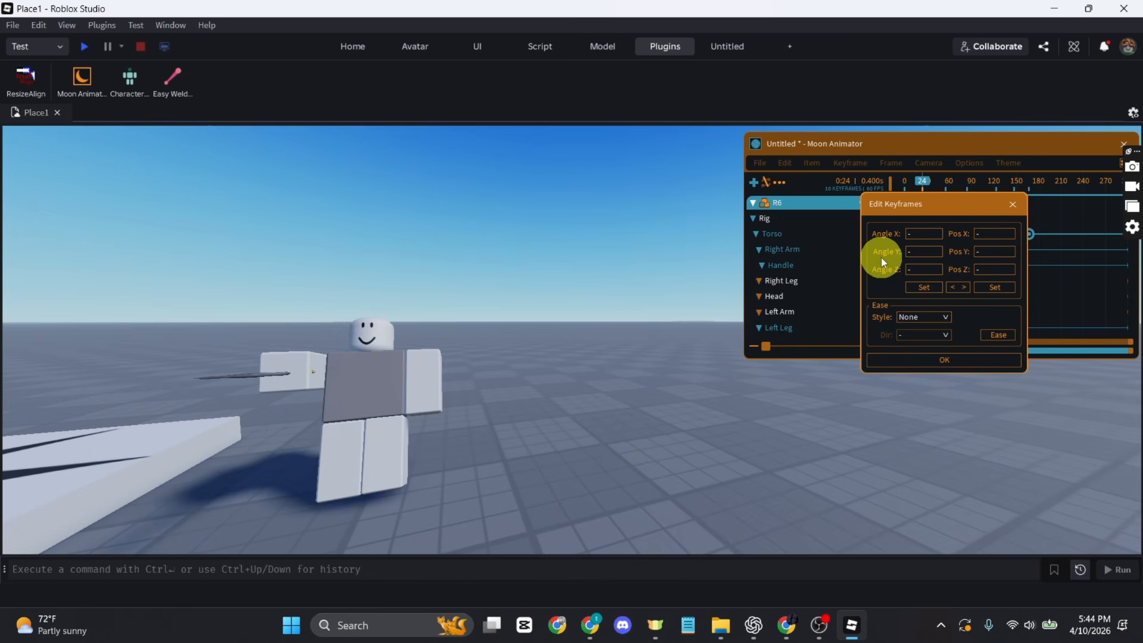
click(918, 316)
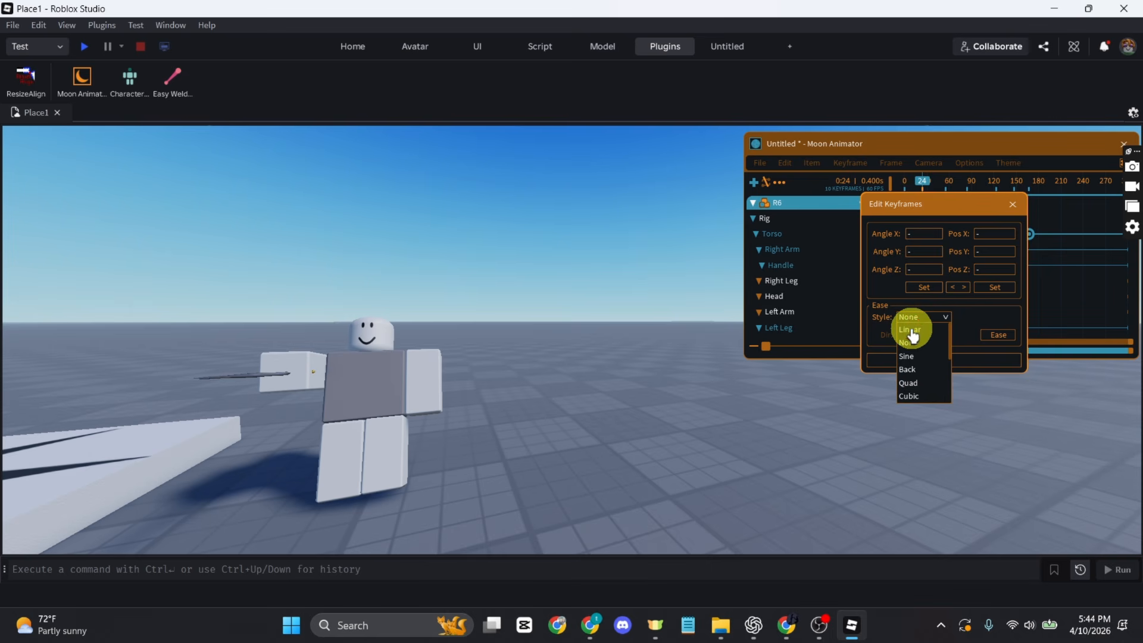
click(911, 332)
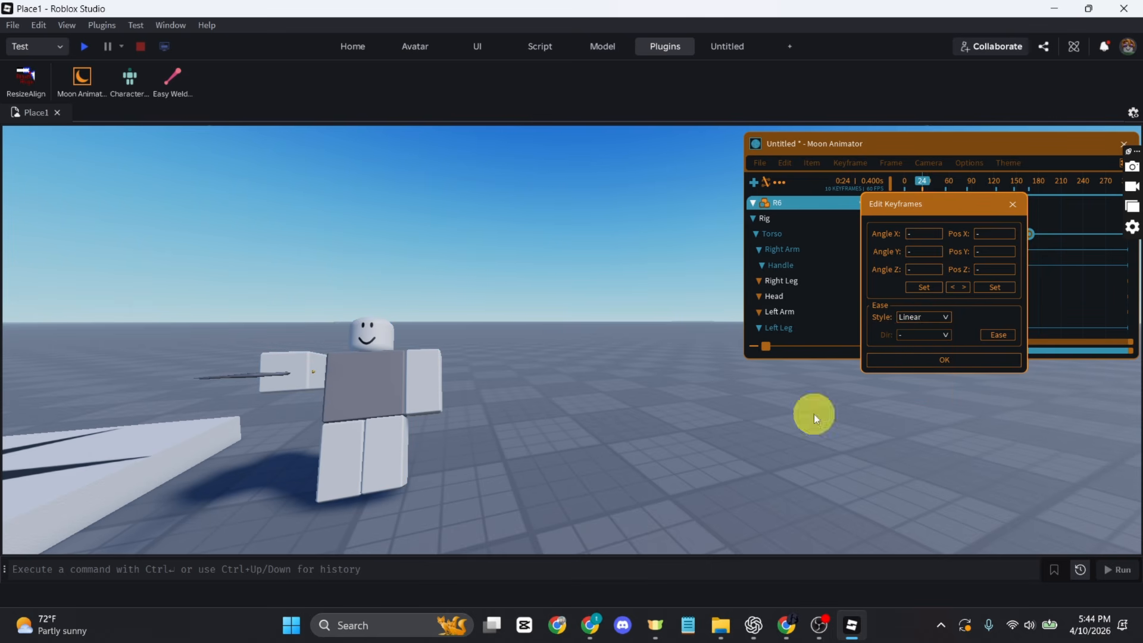
click(941, 361)
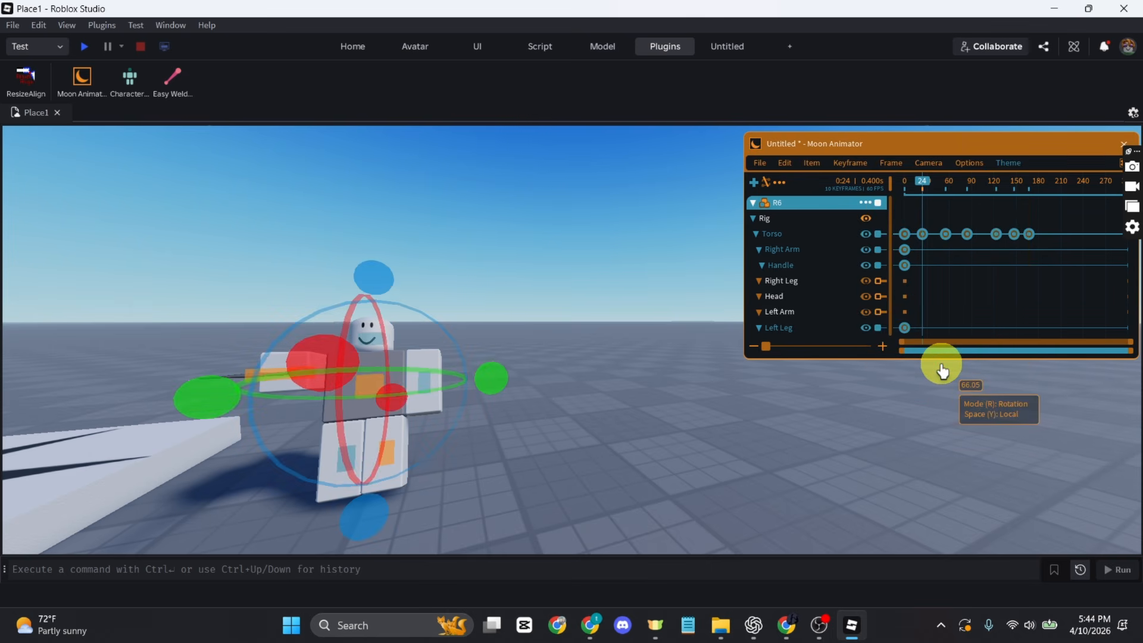
Duplicate the Torso keyframe near frame 84, spacing the pair at about frames 81 and 87, and play the animation from frame 0.
click(985, 290)
drag(1057, 224, 978, 239)
click(970, 216)
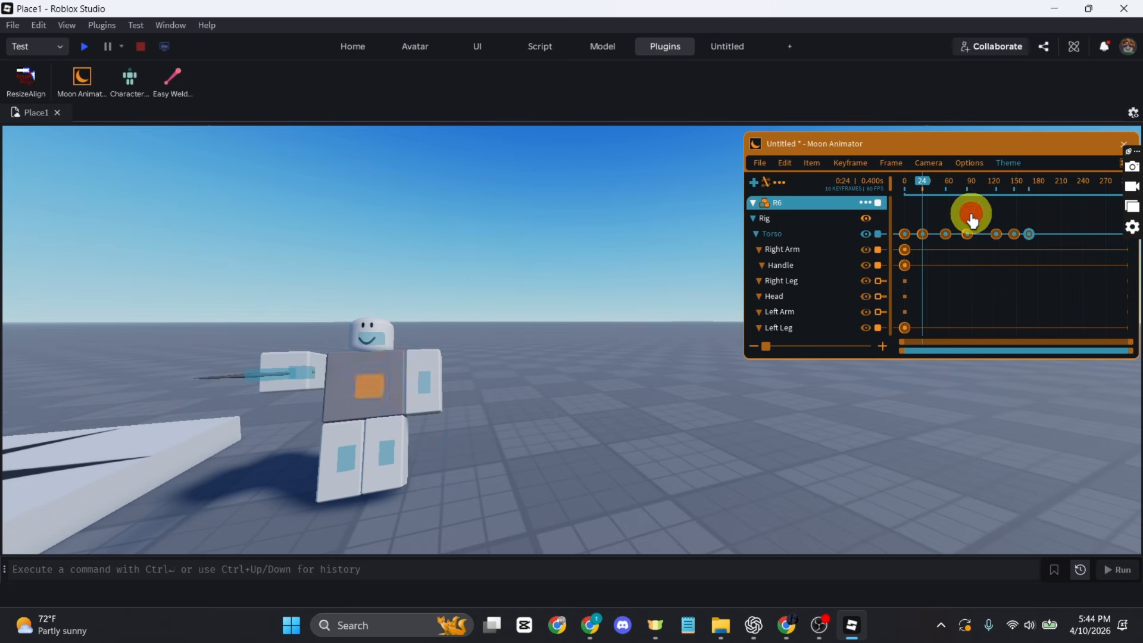
click(967, 232)
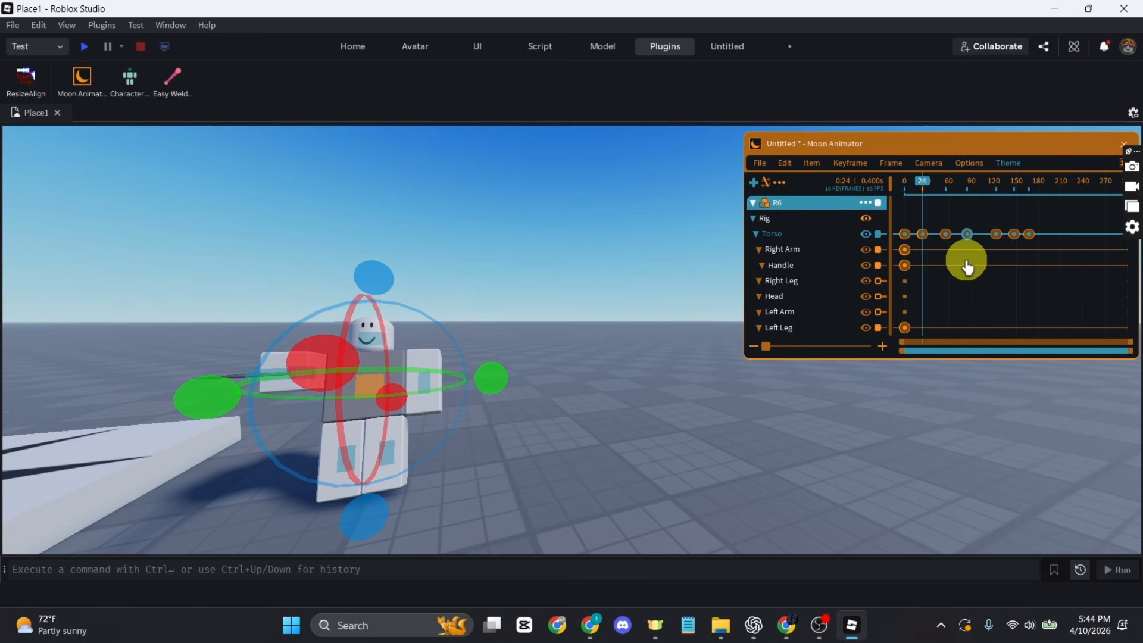
click(967, 267)
drag(924, 182, 904, 182)
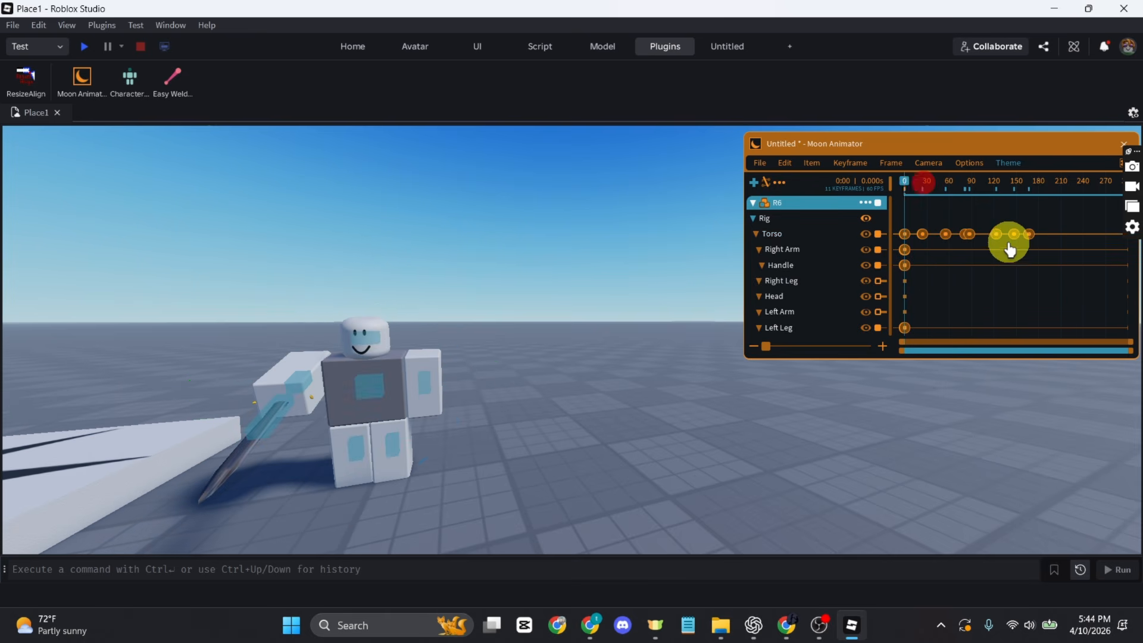
key(space)
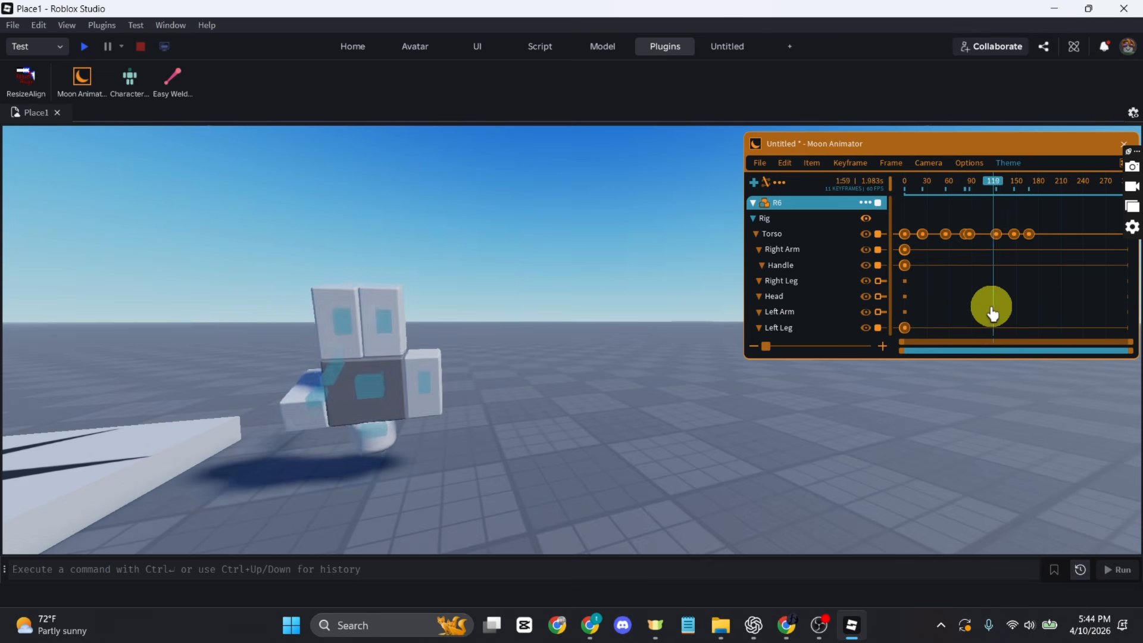
Move the Moon Animator window to a clearer spot and set the animation's timeline size to 2:47.
drag(985, 146, 820, 174)
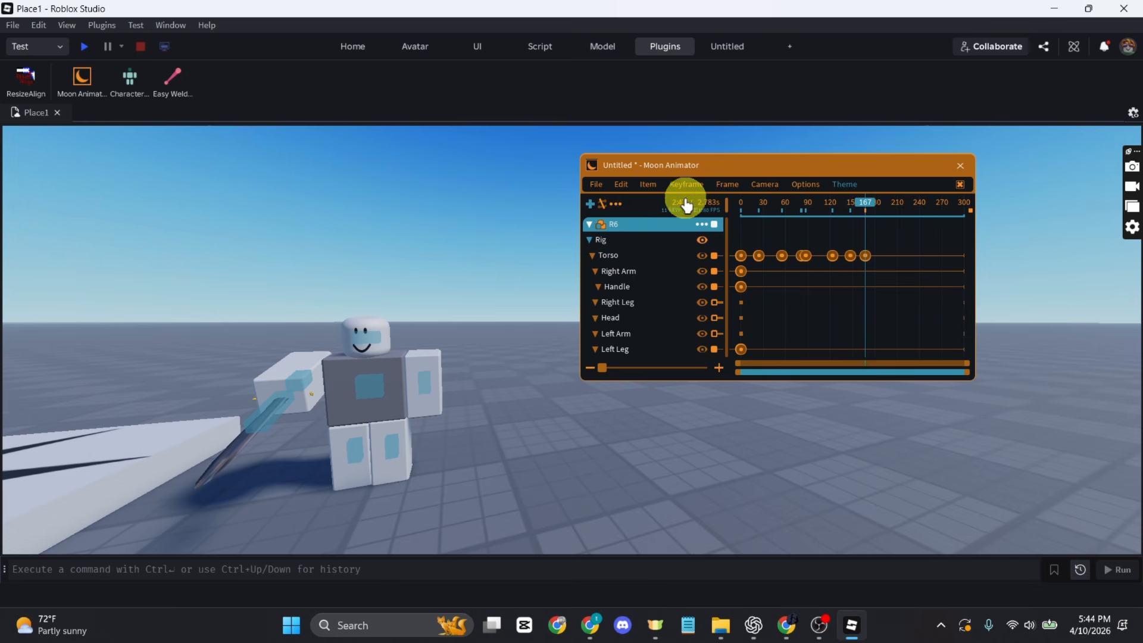
click(615, 203)
click(707, 274)
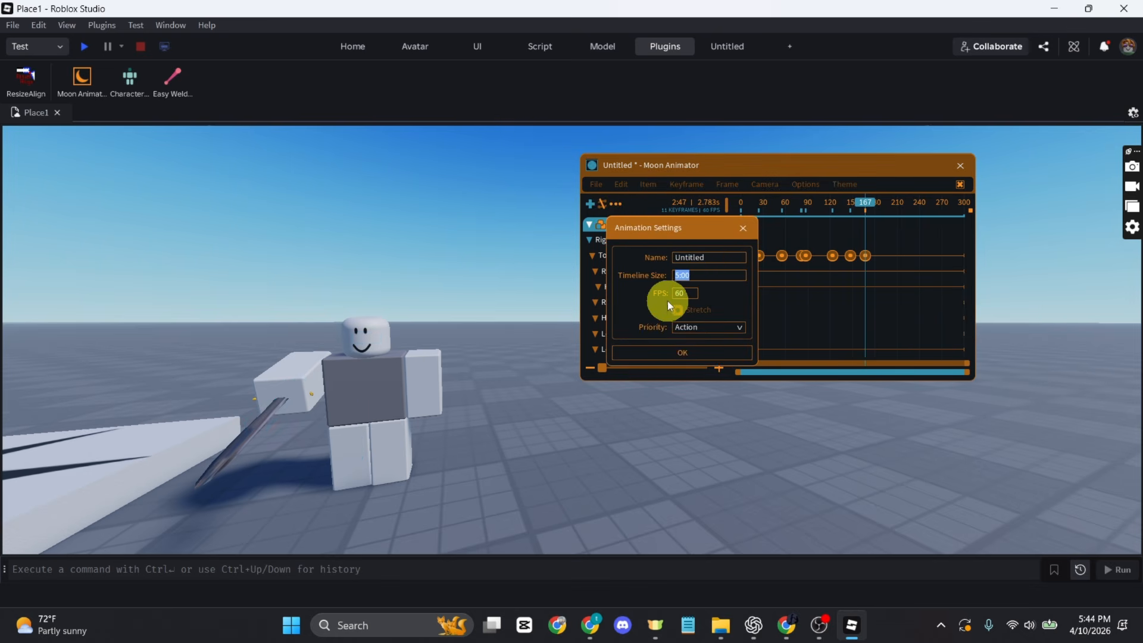
text(2:47)
key(Return)
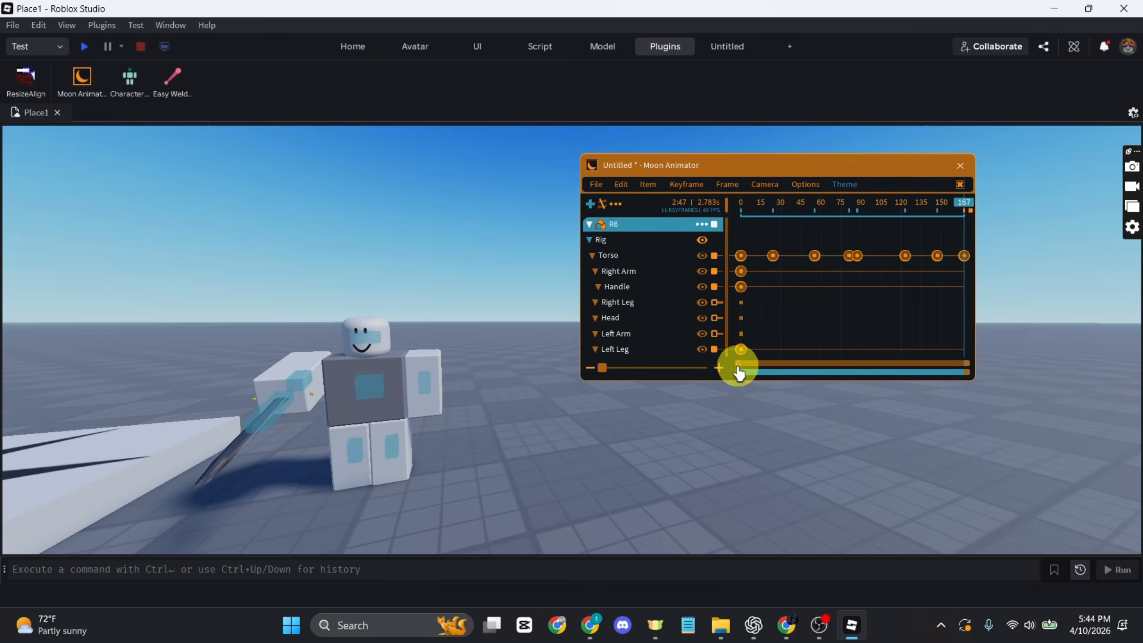
Zoom and pan the timeline to examine the Torso keyframes around frames 75 to 125, and view the rig from other angles.
drag(738, 371, 709, 374)
drag(608, 368, 620, 369)
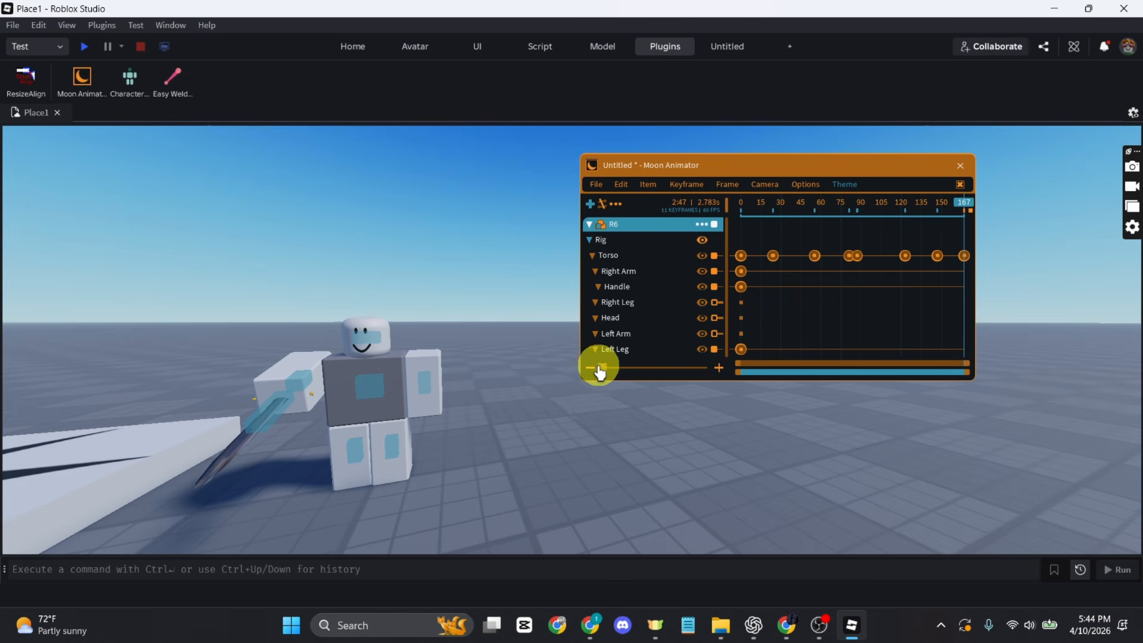
mouse_move(607, 368)
mouse_down()
mouse_move(696, 368)
mouse_move(596, 379)
mouse_up()
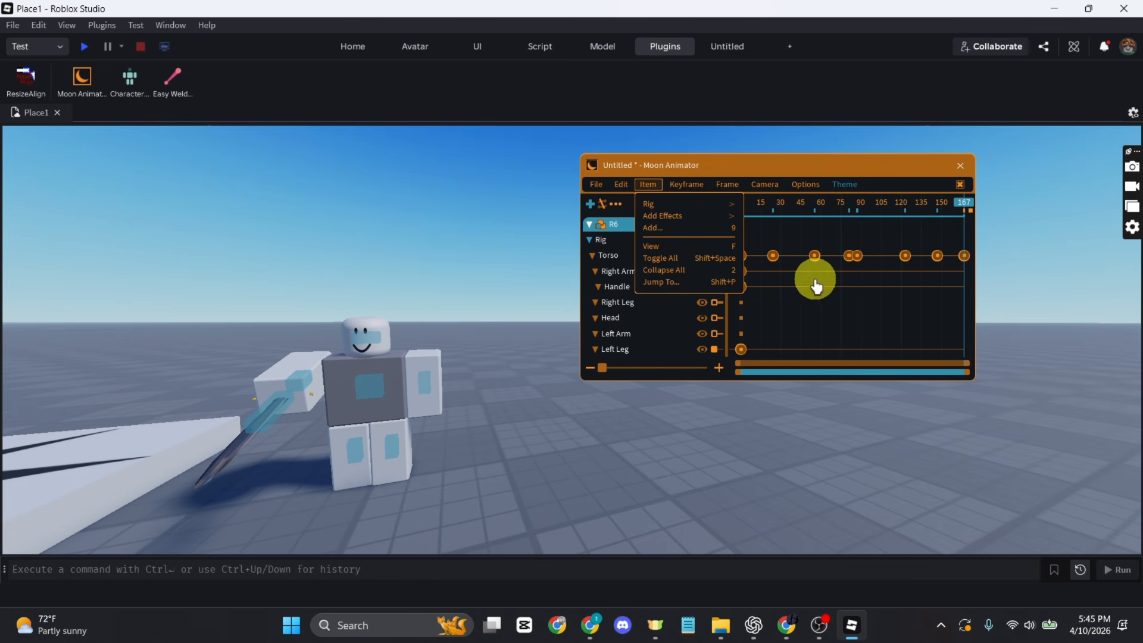
click(750, 369)
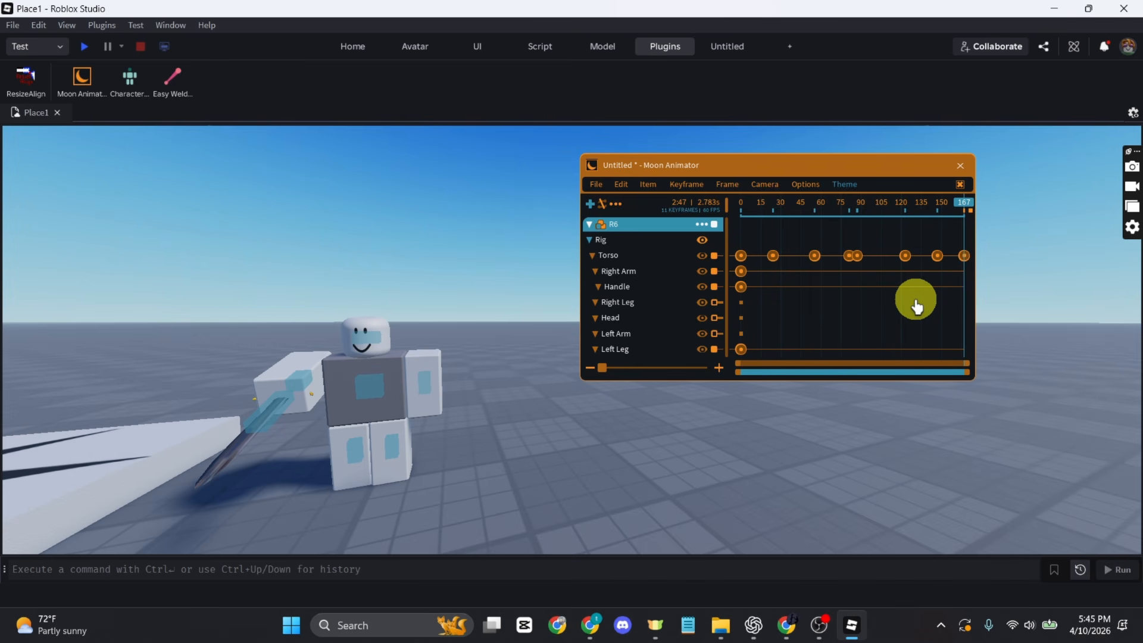
right_drag(829, 313, 829, 319)
right_click(816, 323)
right_click(788, 312)
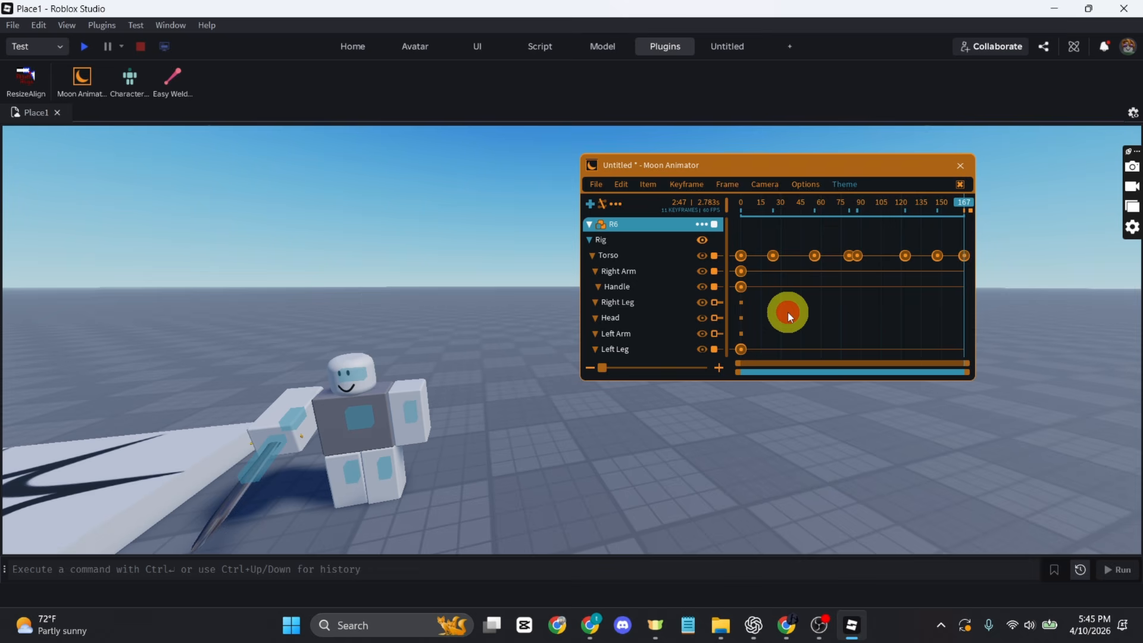
drag(603, 368, 692, 364)
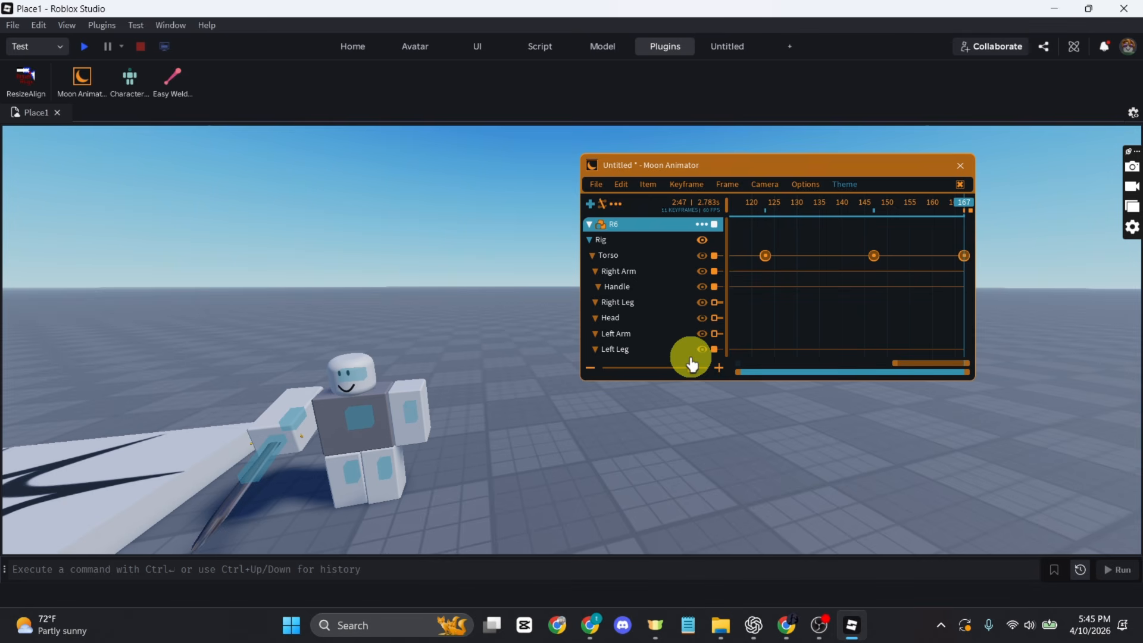
scroll(910, 302, down, 1)
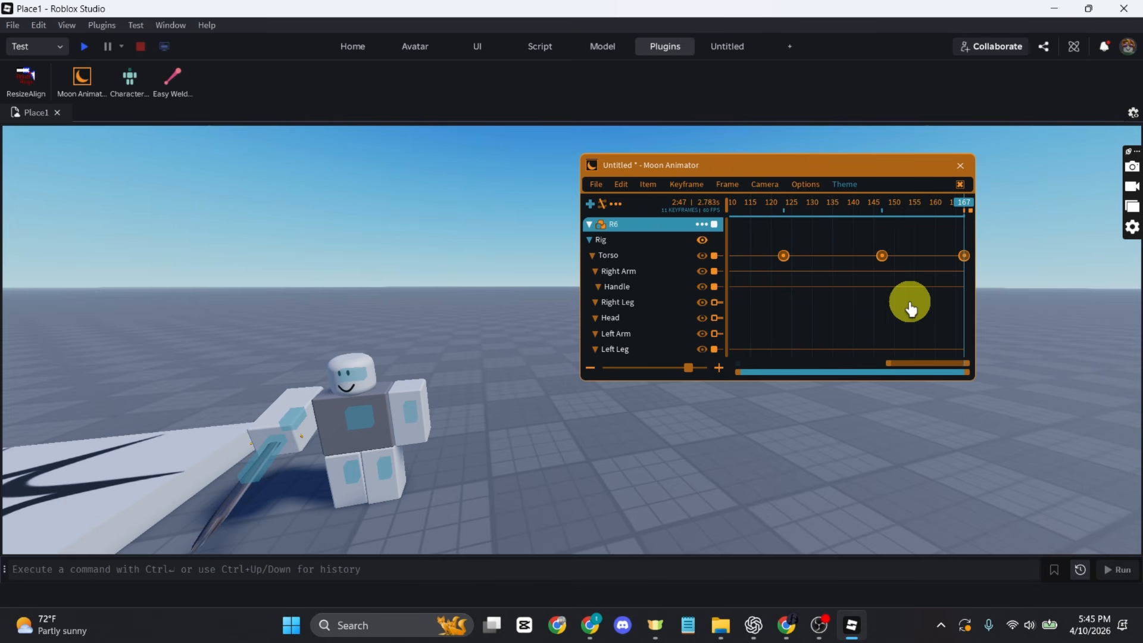
middle_drag(811, 302, 976, 311)
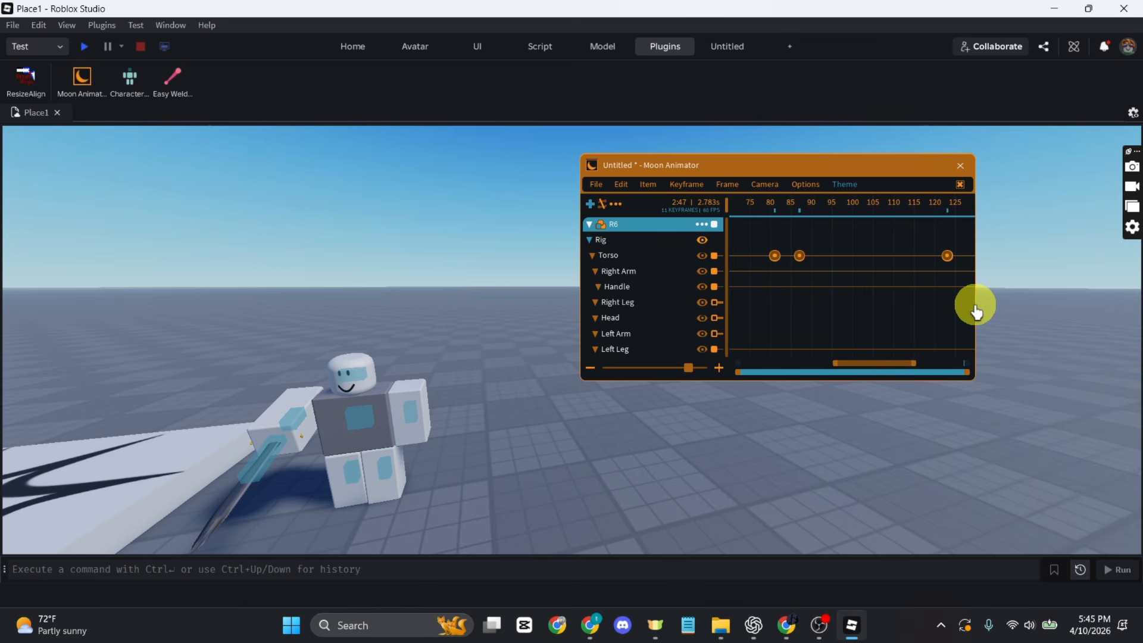
click(330, 265)
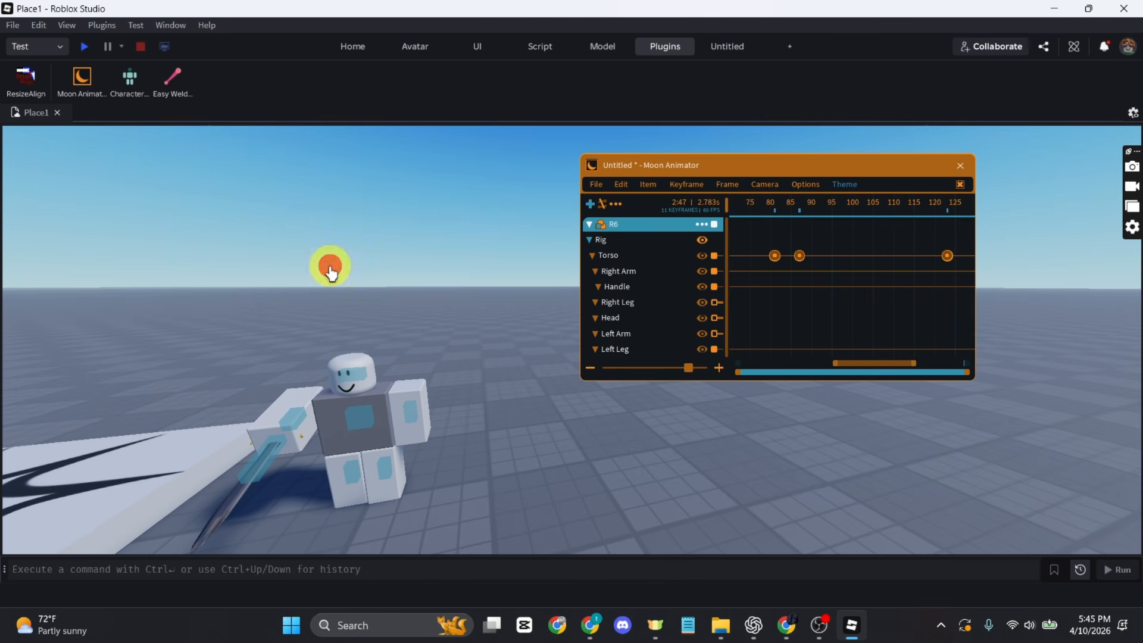
right_drag(469, 474, 470, 473)
key(d)
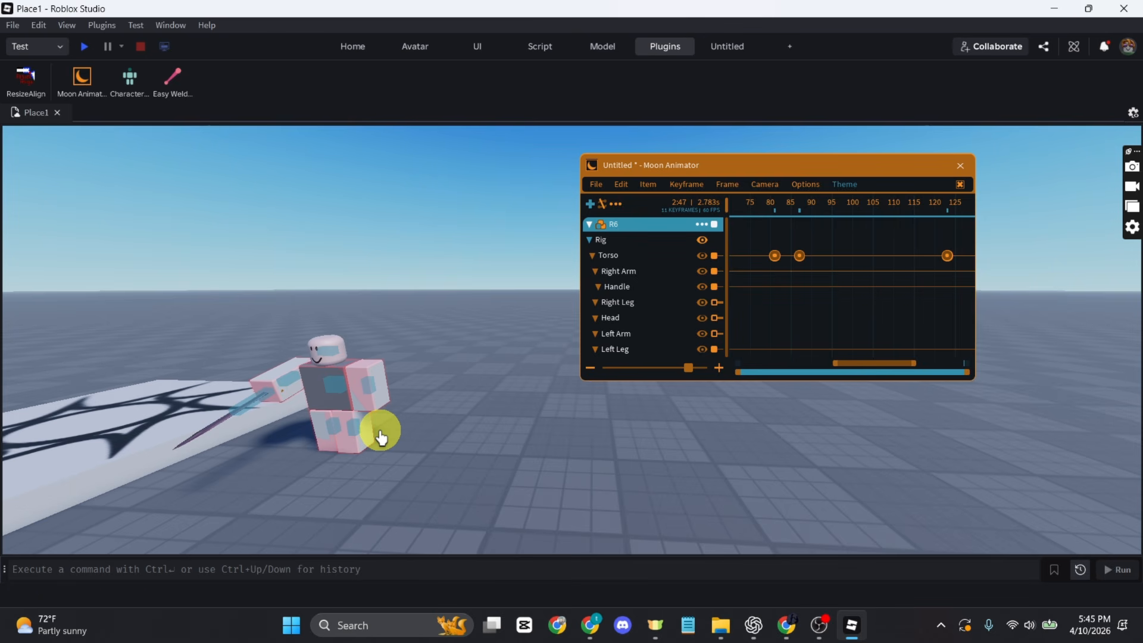
Save the Moon Animator file under the name 3rd.
click(600, 184)
click(607, 216)
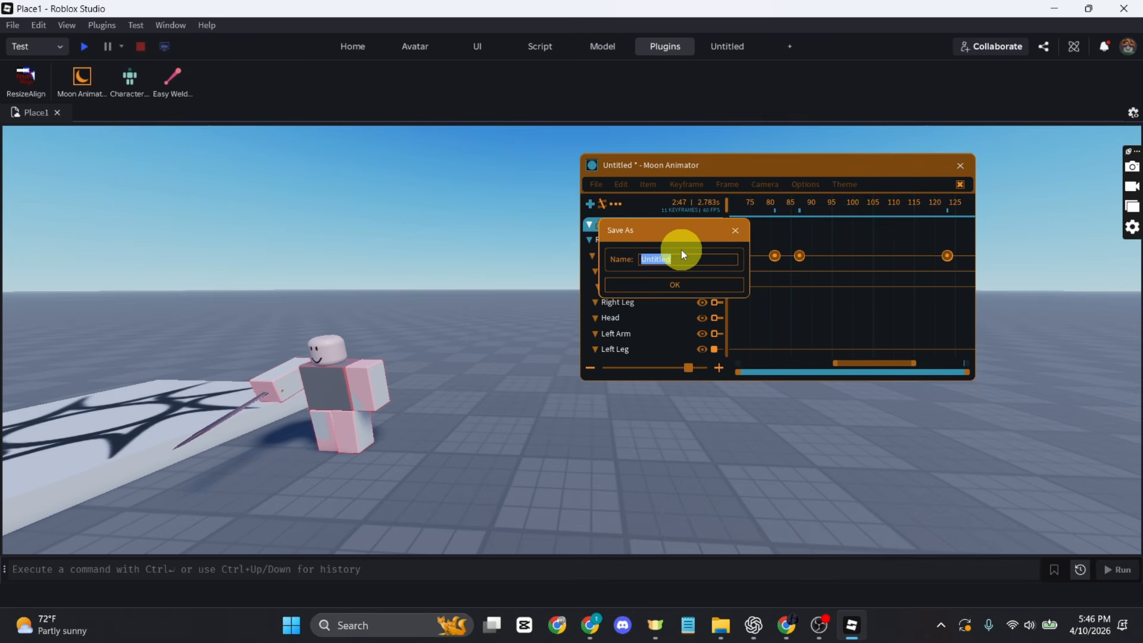
text(3rd)
key(Return)
Export the animation through Export Files and return to Moon Animator's file list.
click(596, 184)
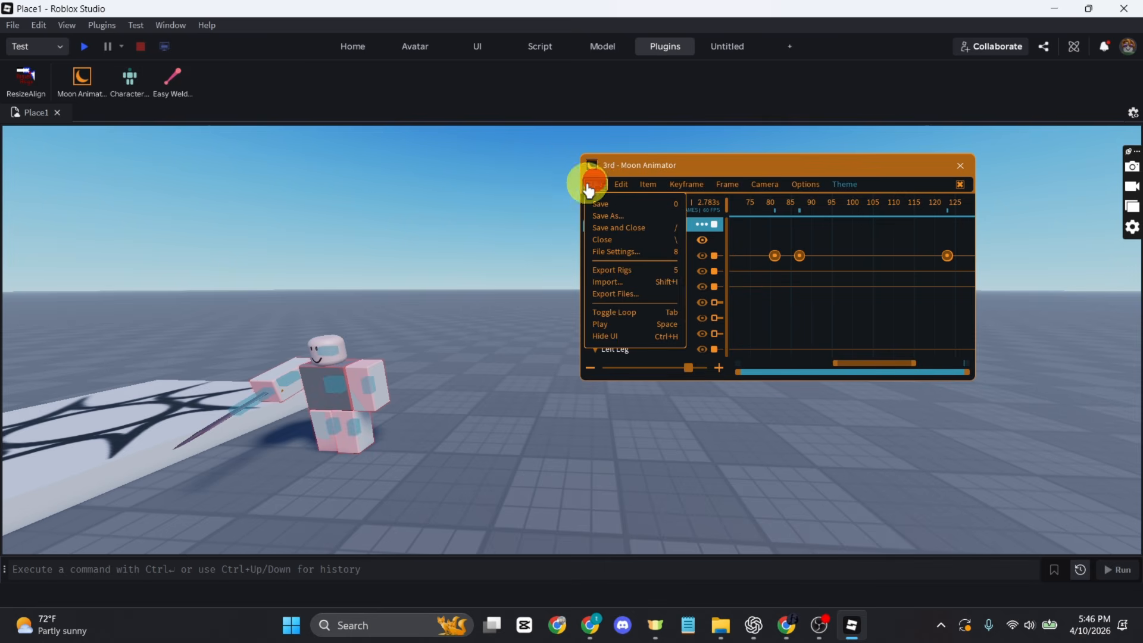
click(632, 296)
click(697, 387)
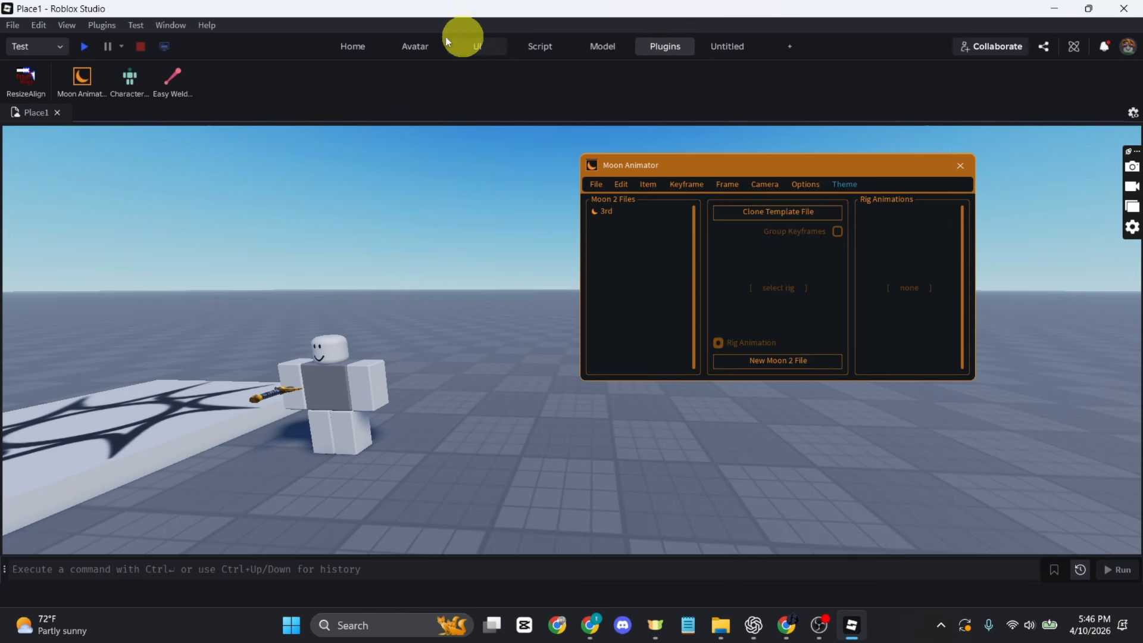
Show the Explorer and expand ServerStorage to locate the MoonAnimator2Saves folder.
click(360, 43)
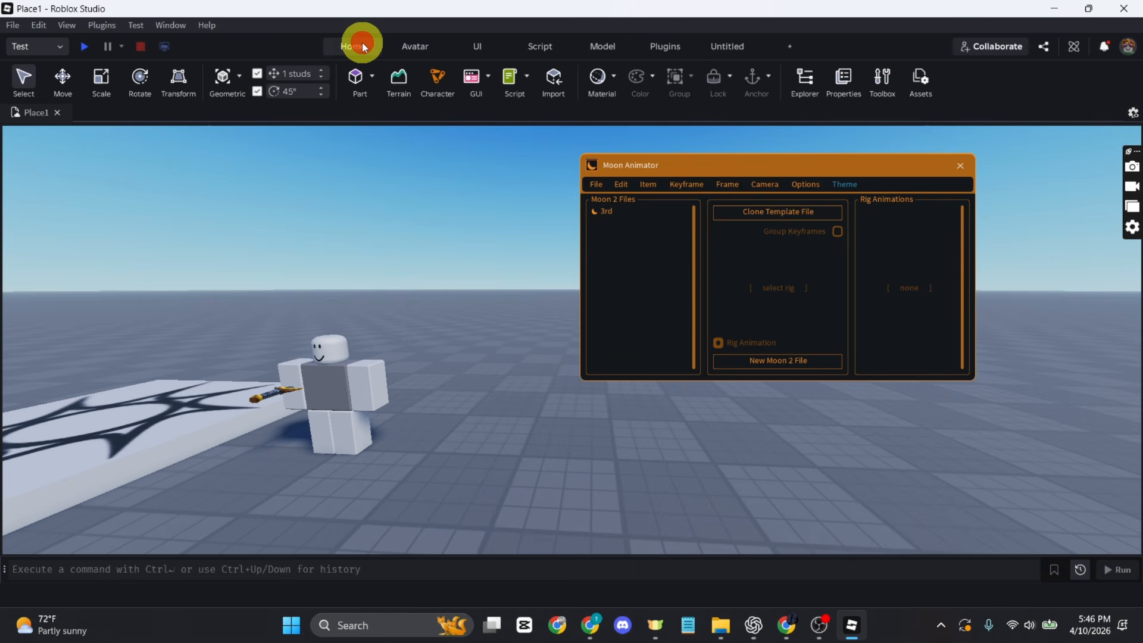
click(806, 76)
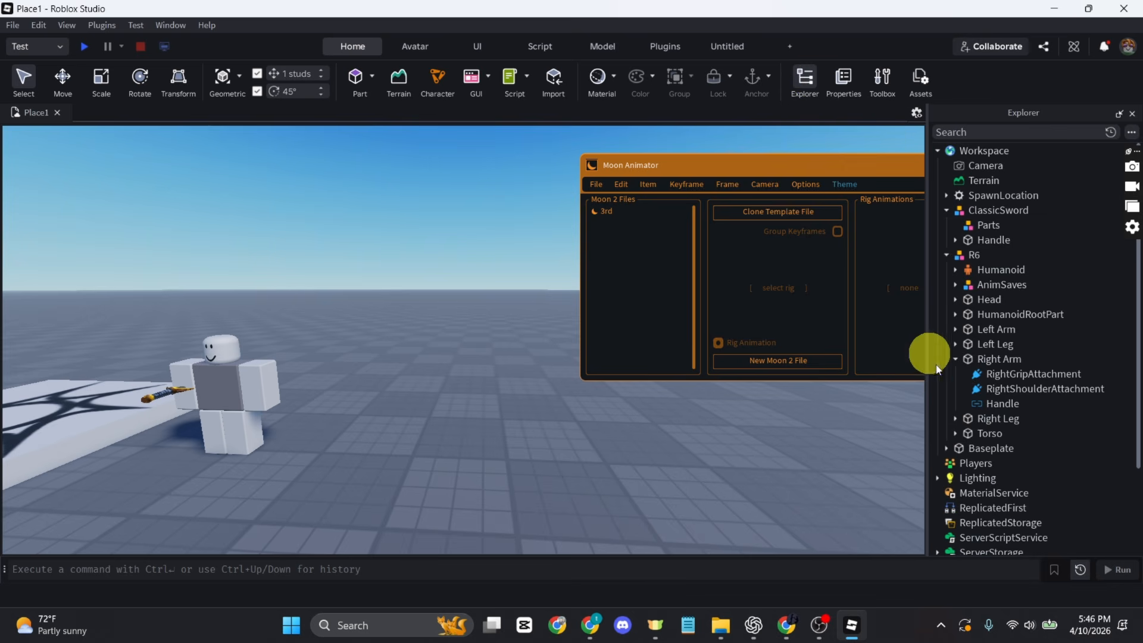
scroll(938, 445, down, 3)
click(937, 445)
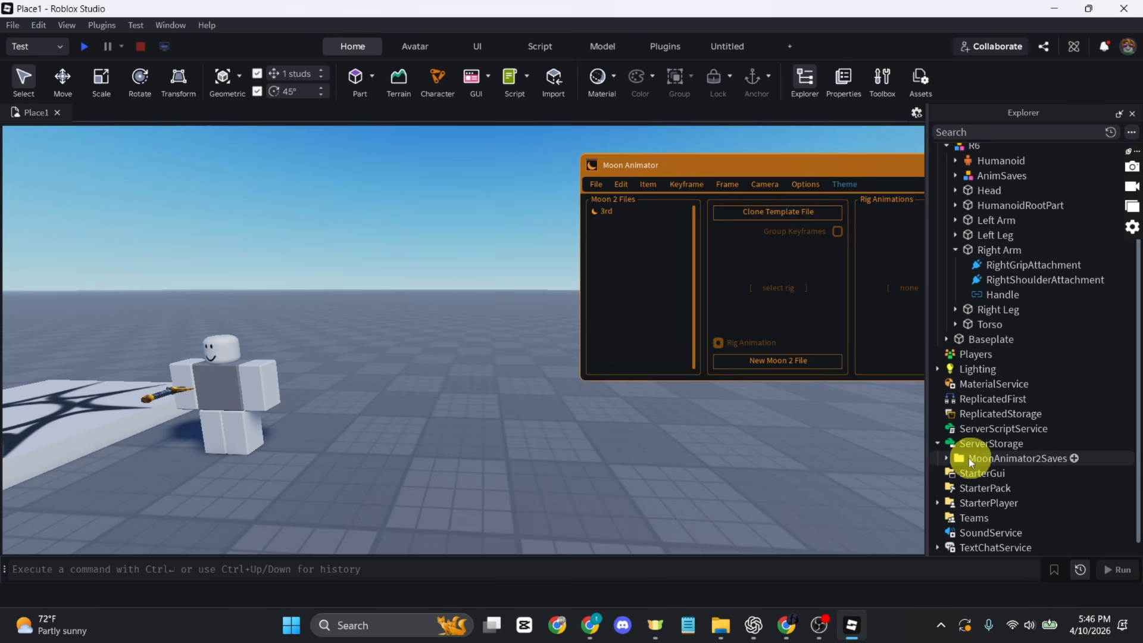
Start saving the 3rd animation file from the MoonAnimator2Saves folder to Roblox.
click(946, 458)
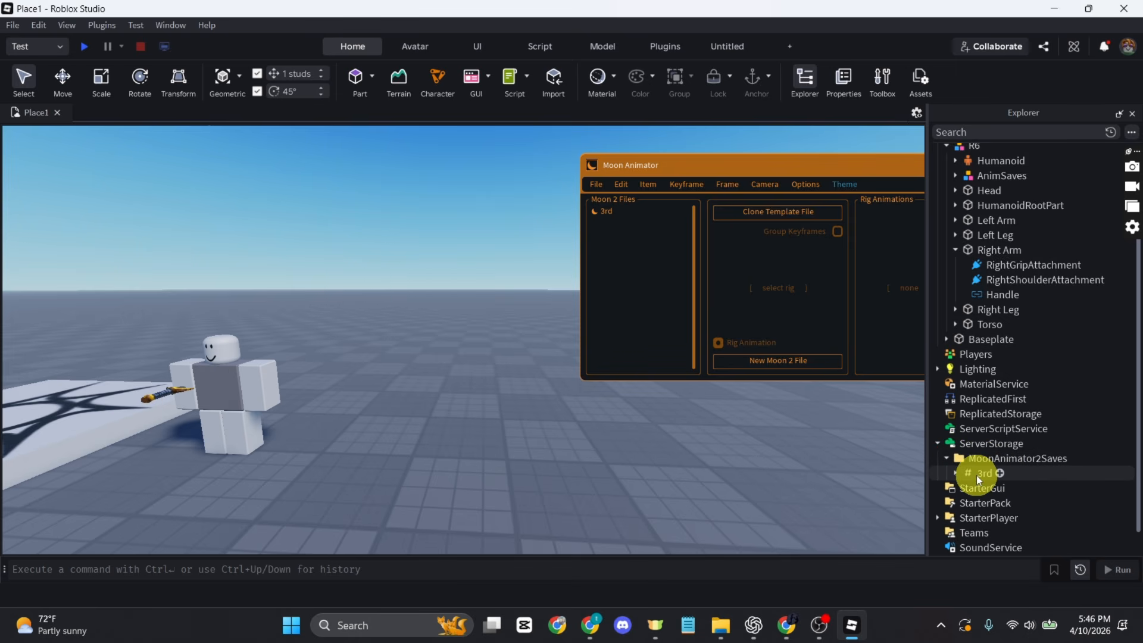
right_click(981, 475)
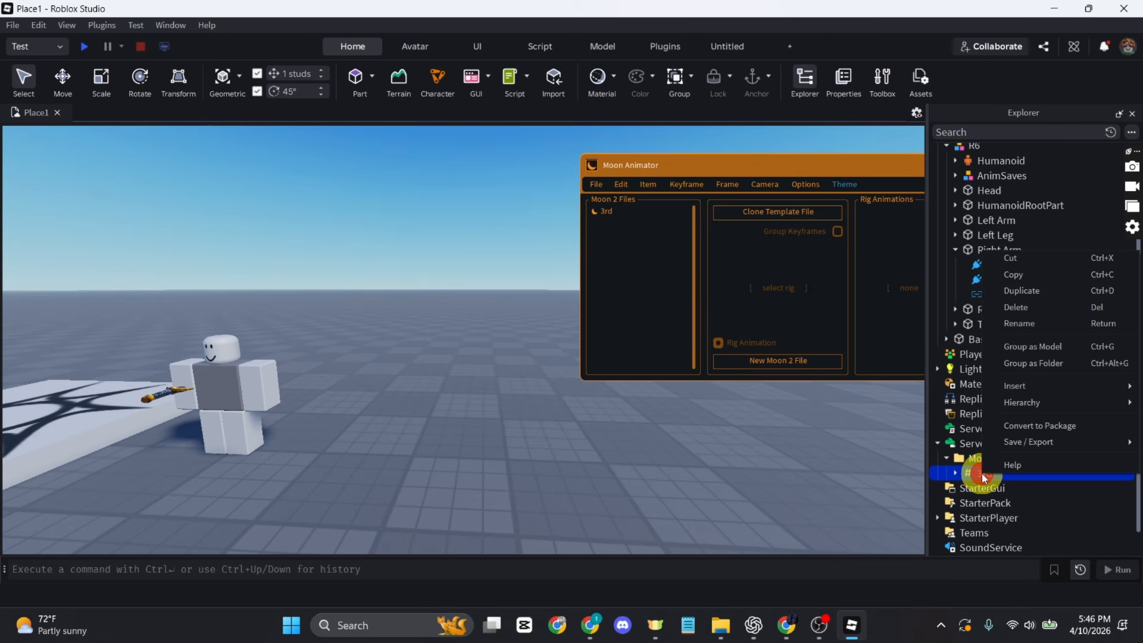
mouse_move(1024, 446)
click(933, 444)
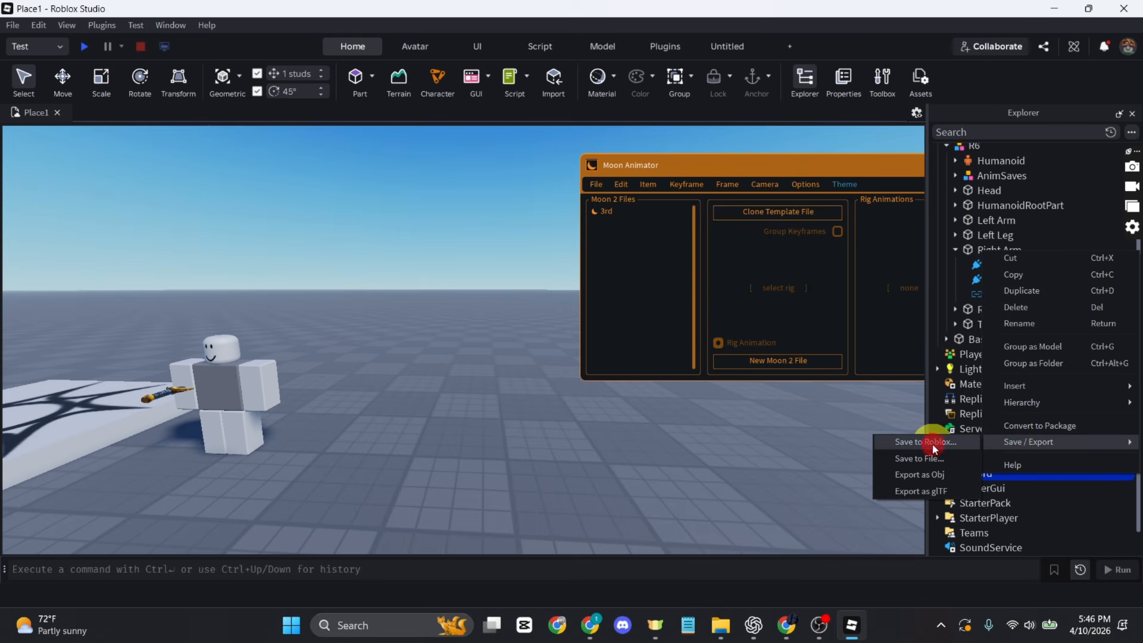
Upload the asset with the description "a" and the asset category Model.
click(543, 186)
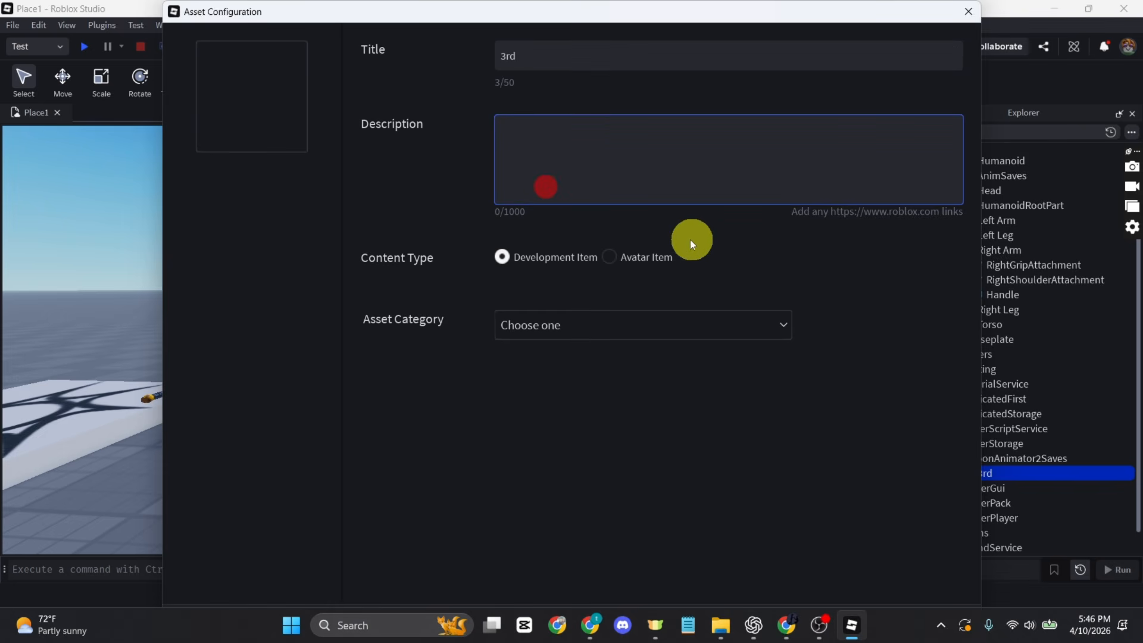
text(a)
click(541, 324)
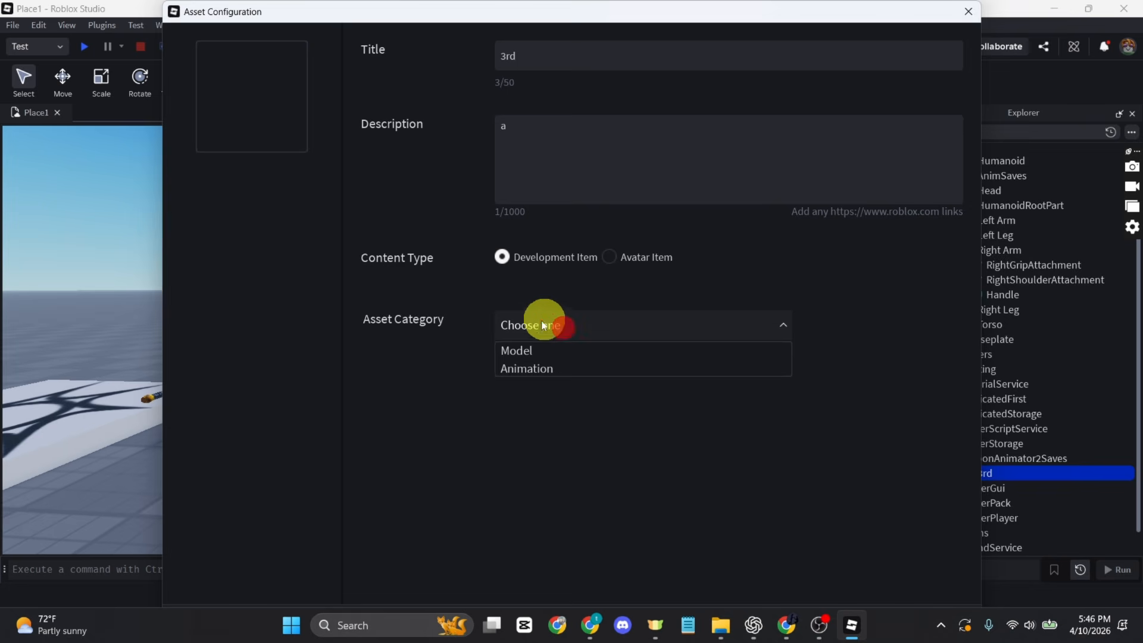
click(544, 347)
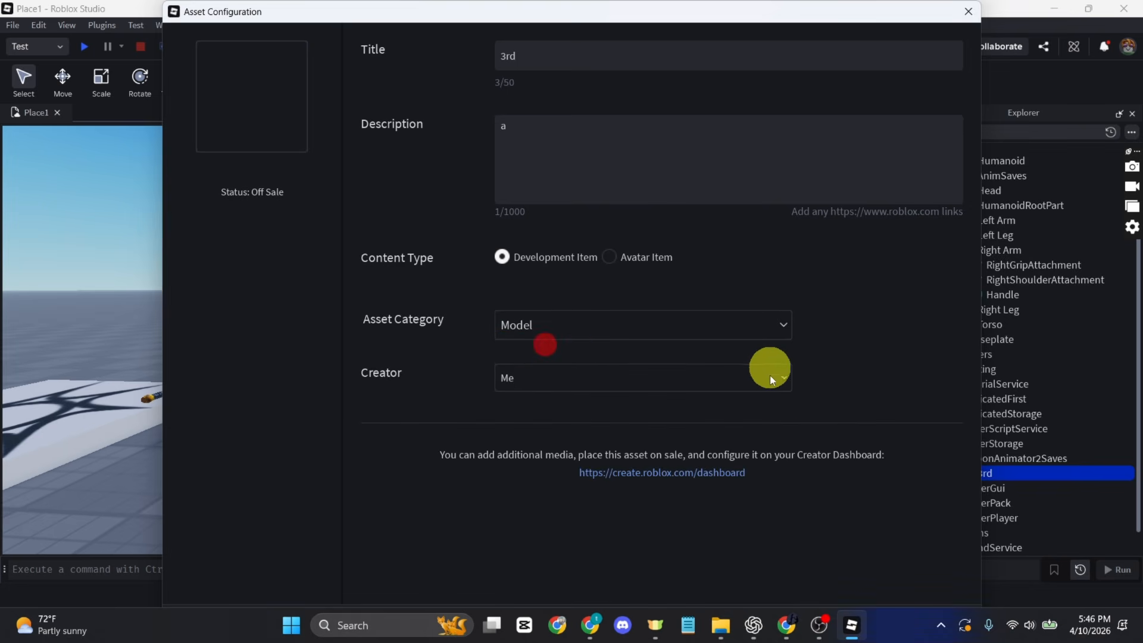
drag(822, 12, 801, 90)
click(909, 545)
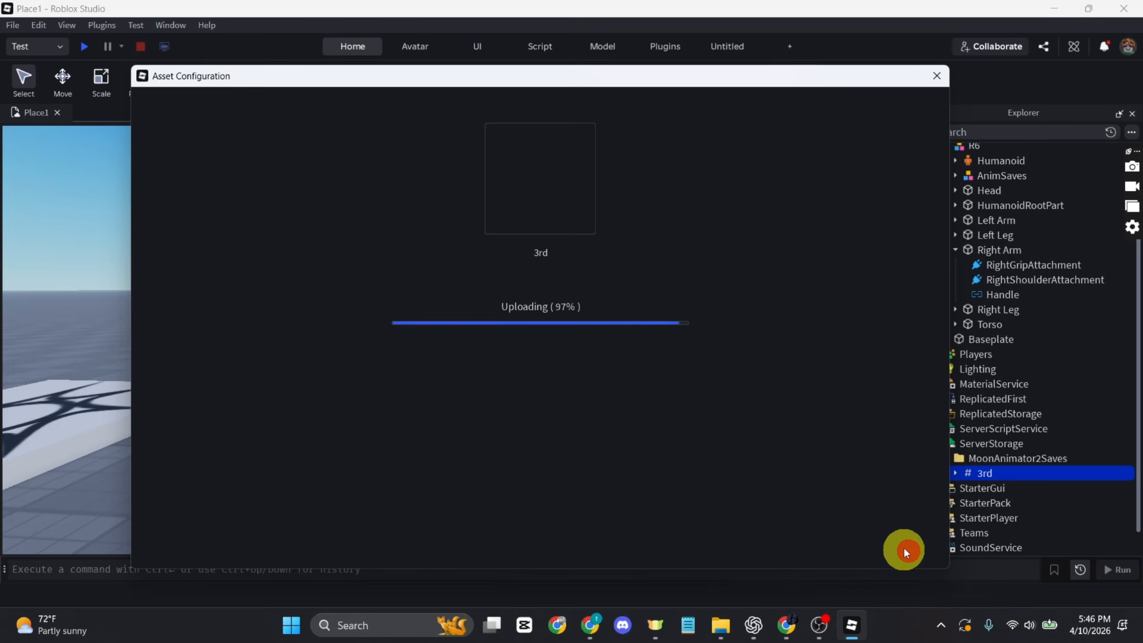